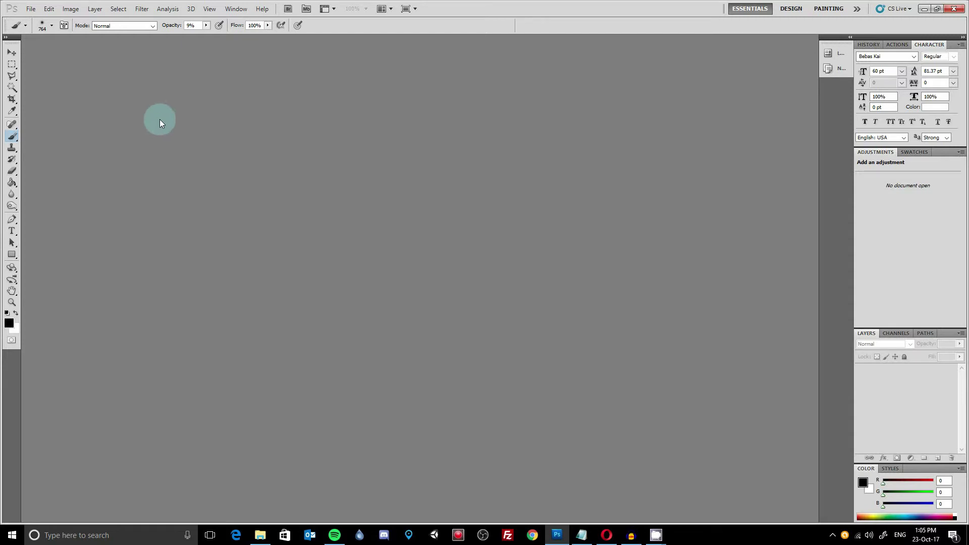
# Create a new 1920 × 1080 pixel RGB document at 72 pixels/inch with a white background.
pyautogui.click(31, 9)
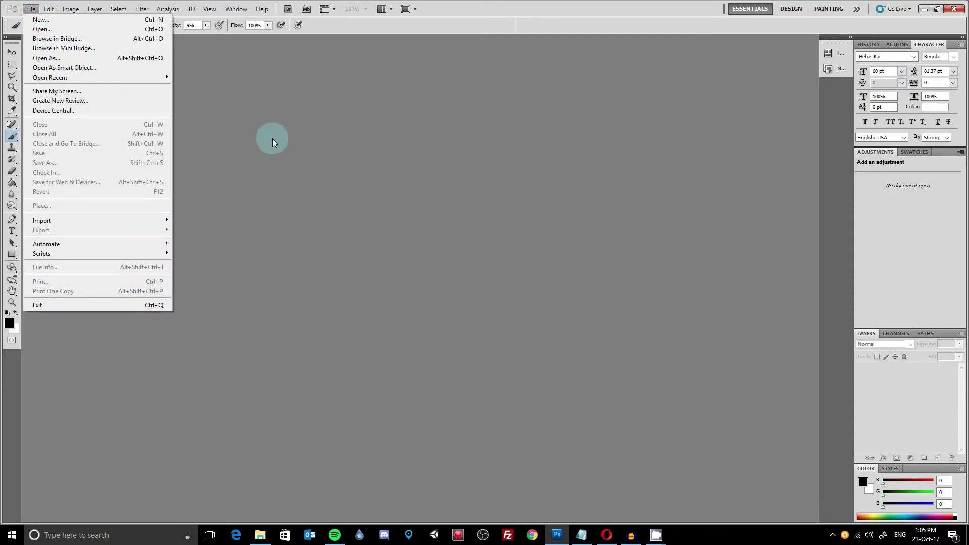
pyautogui.click(115, 20)
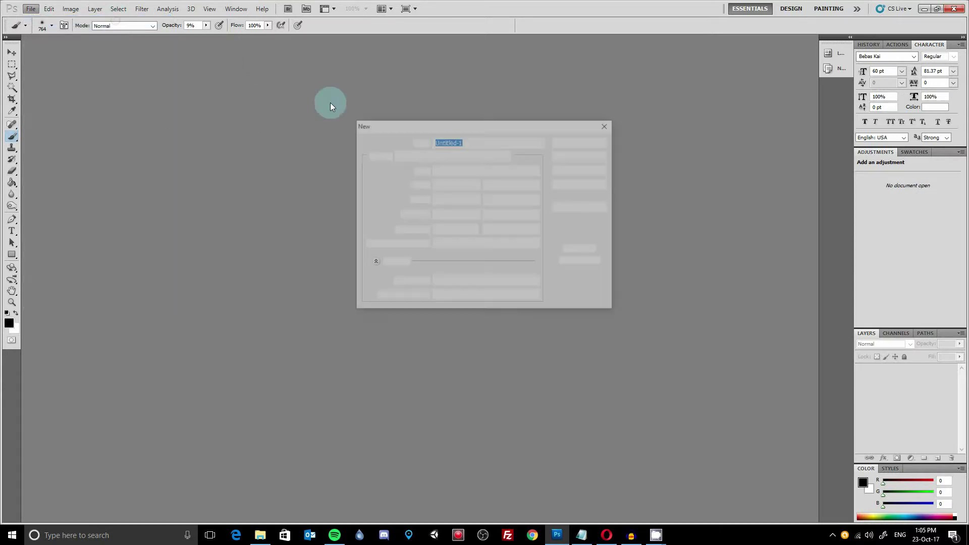
pyautogui.click(461, 186)
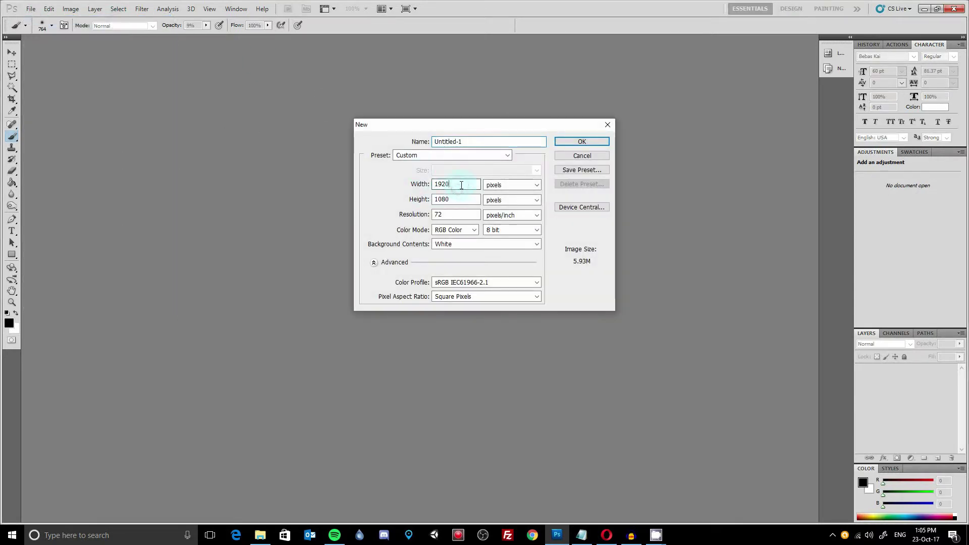
pyautogui.click(458, 198)
pyautogui.click(582, 141)
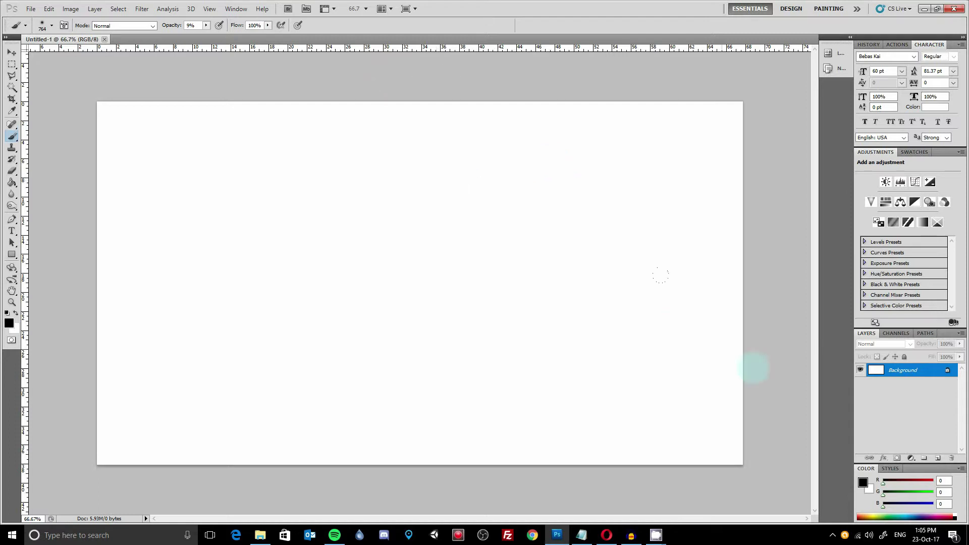
# Add a new layer above the background and fill it with black using the Paint Bucket.
pyautogui.click(937, 461)
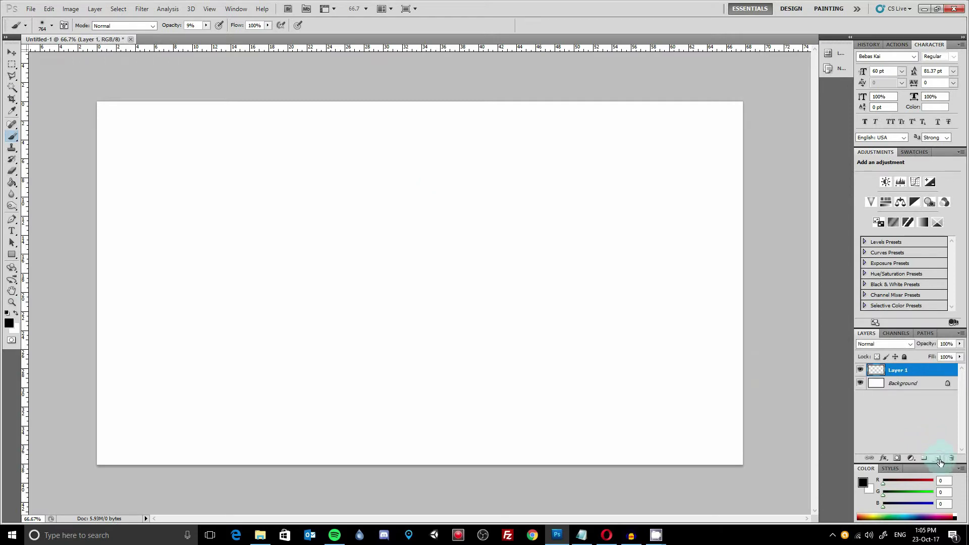
pyautogui.click(12, 184)
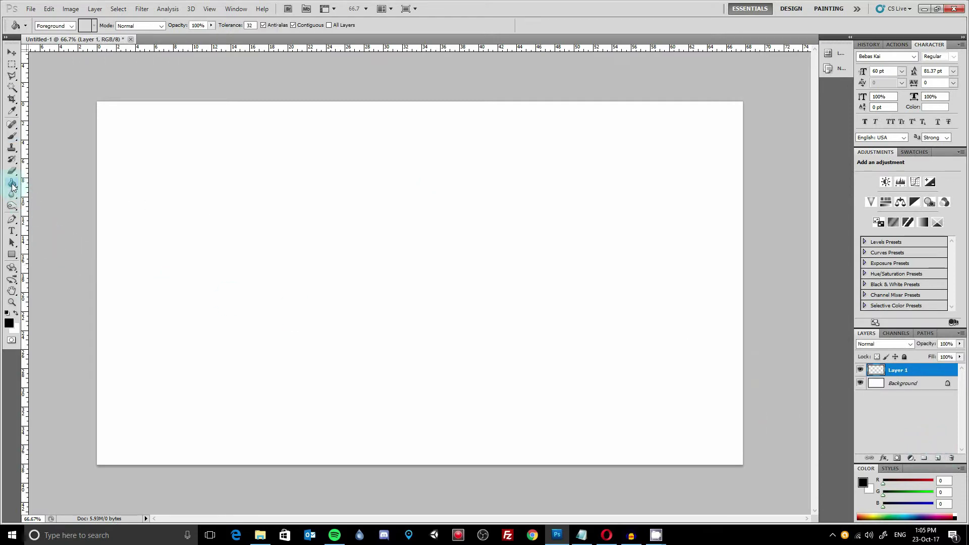
pyautogui.click(378, 245)
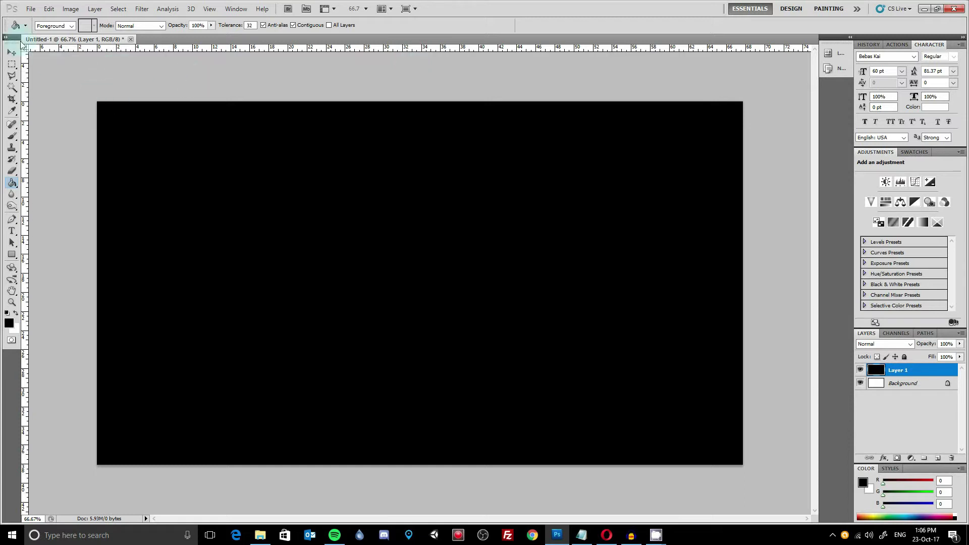
# Place the image grunge_wall_in_istanbul_07.jpg from the Twitch Offline Banner folder into the document.
pyautogui.click(30, 9)
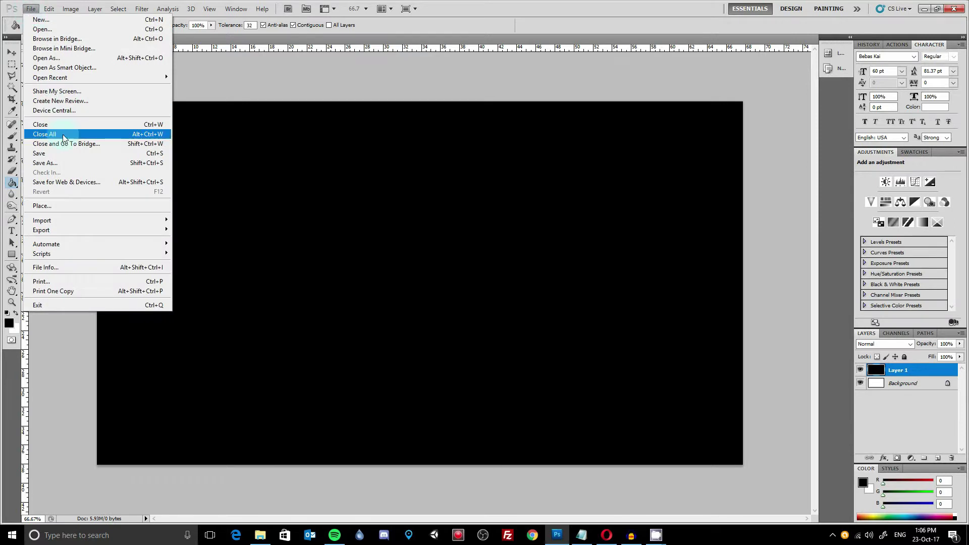
pyautogui.click(75, 206)
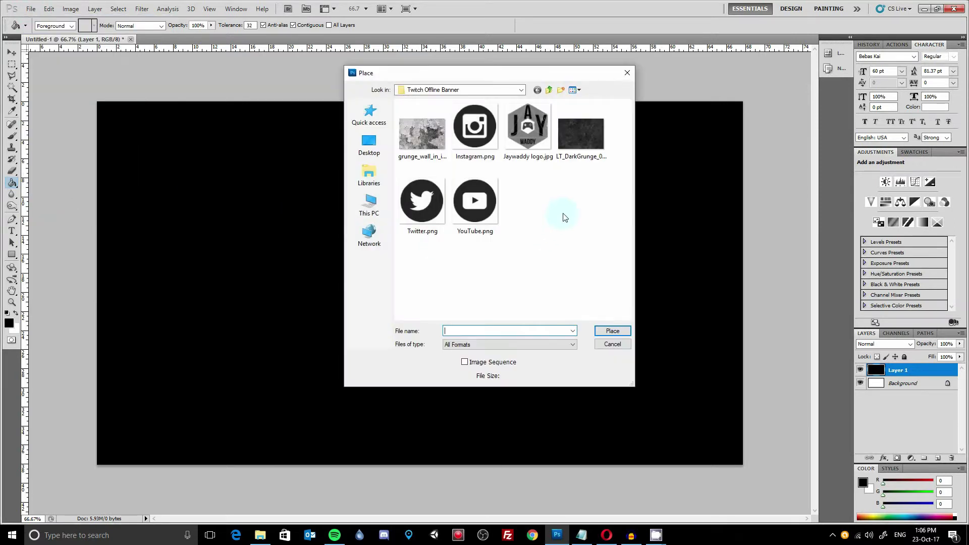
pyautogui.click(415, 146)
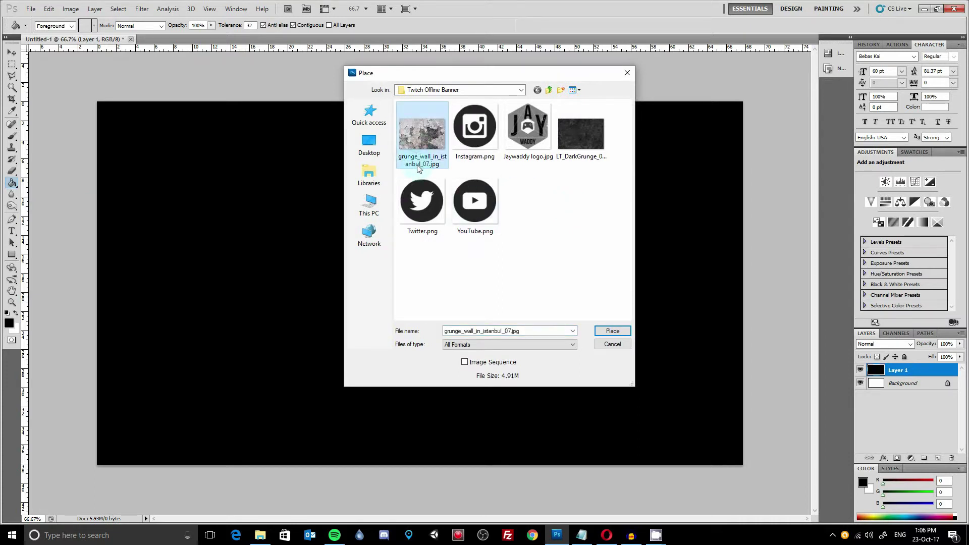
pyautogui.click(611, 331)
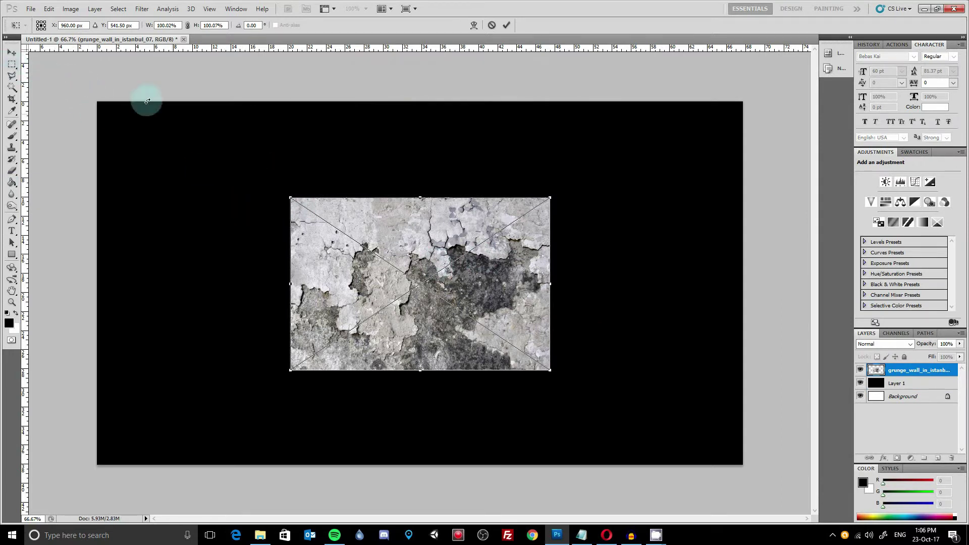
pyautogui.click(12, 52)
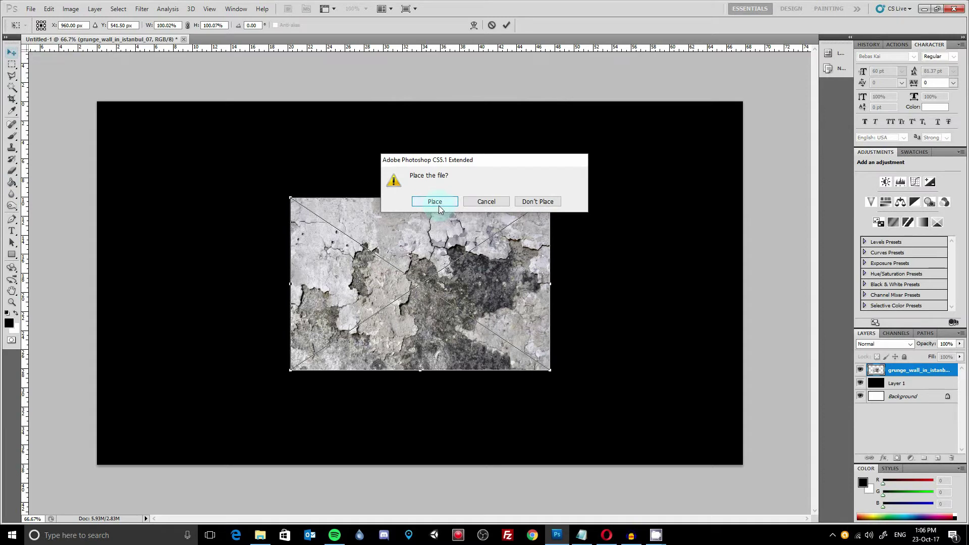
pyautogui.click(434, 201)
# Scale the wall image proportionally to about 252% so it covers the whole canvas, and apply the transformation.
pyautogui.click(288, 198)
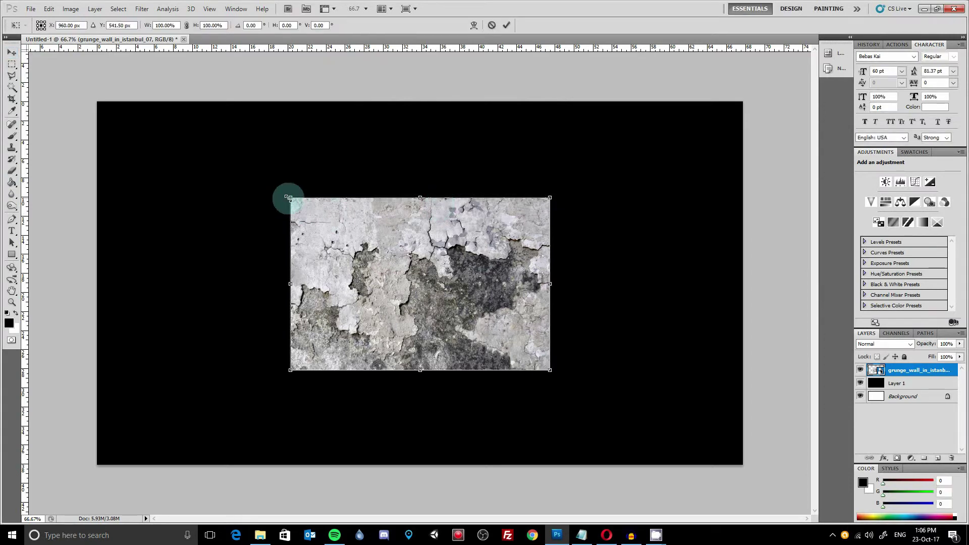
pyautogui.moveTo(288, 198); pyautogui.dragTo(80, 86)
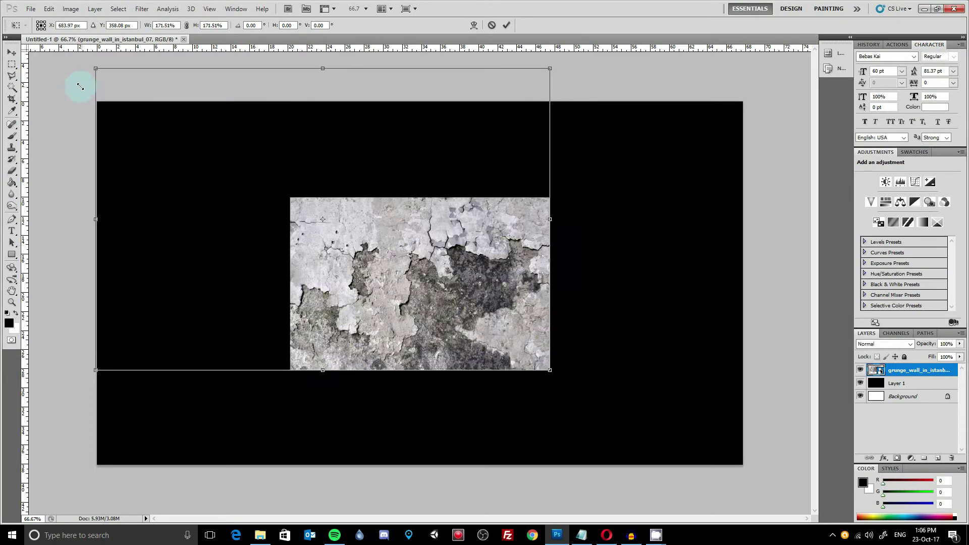
pyautogui.click(416, 299)
pyautogui.moveTo(548, 369); pyautogui.dragTo(760, 483)
pyautogui.click(243, 251)
pyautogui.press('b')
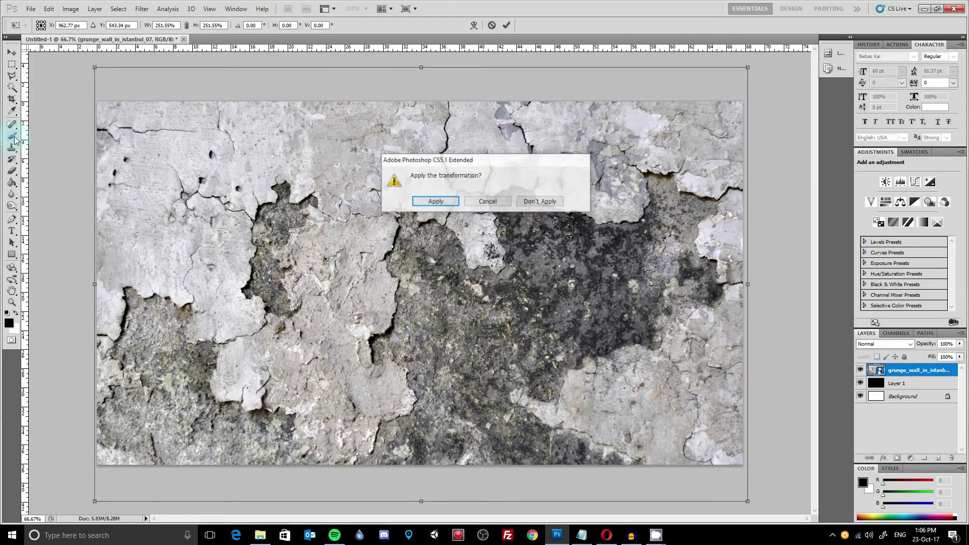
pyautogui.click(457, 202)
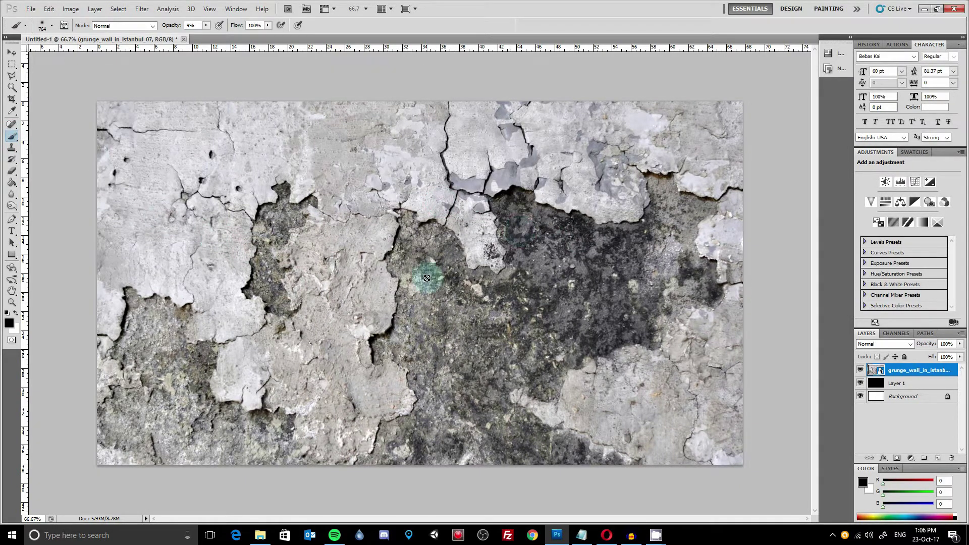
# Shift the wall image slightly upward on the canvas and rasterize its layer.
pyautogui.click(11, 53)
pyautogui.moveTo(376, 274); pyautogui.dragTo(372, 264)
pyautogui.click(648, 281)
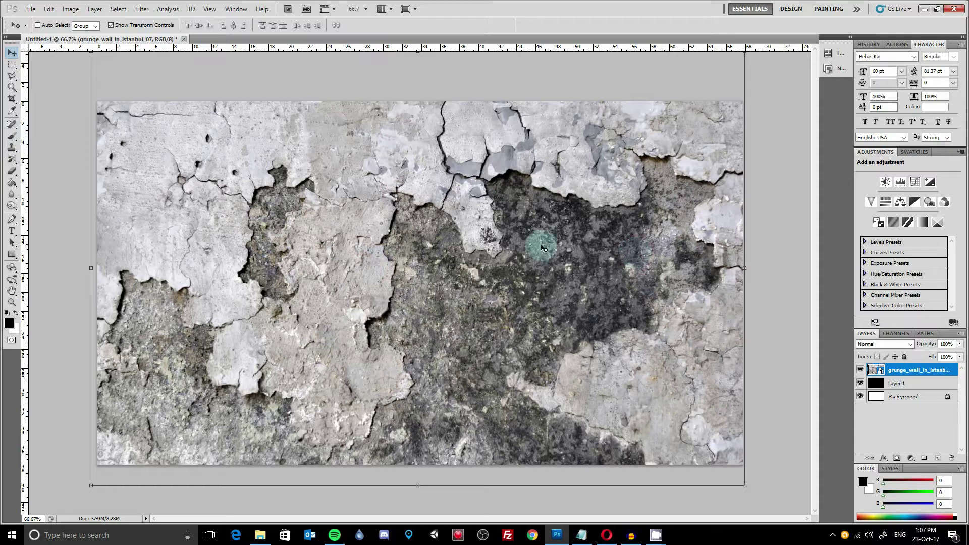
pyautogui.rightClick(908, 373)
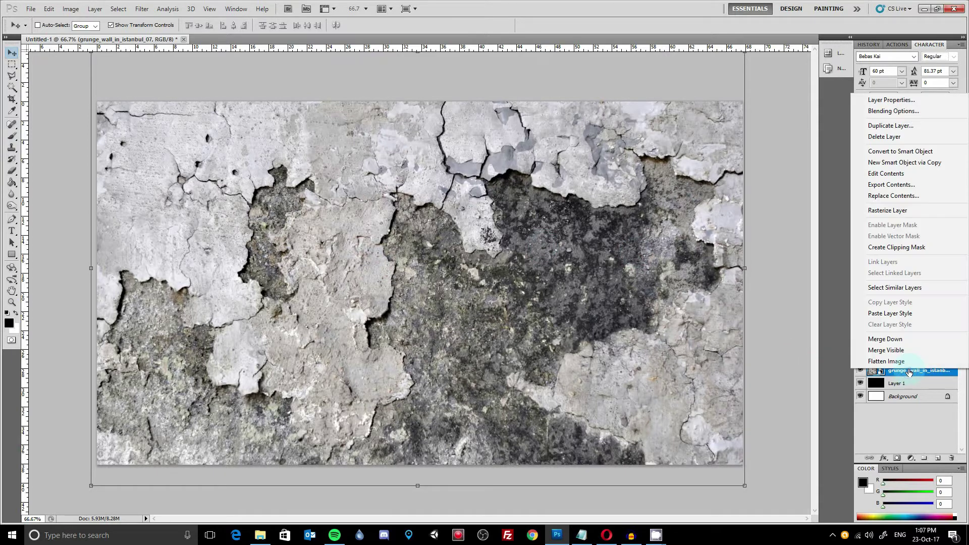
pyautogui.click(879, 211)
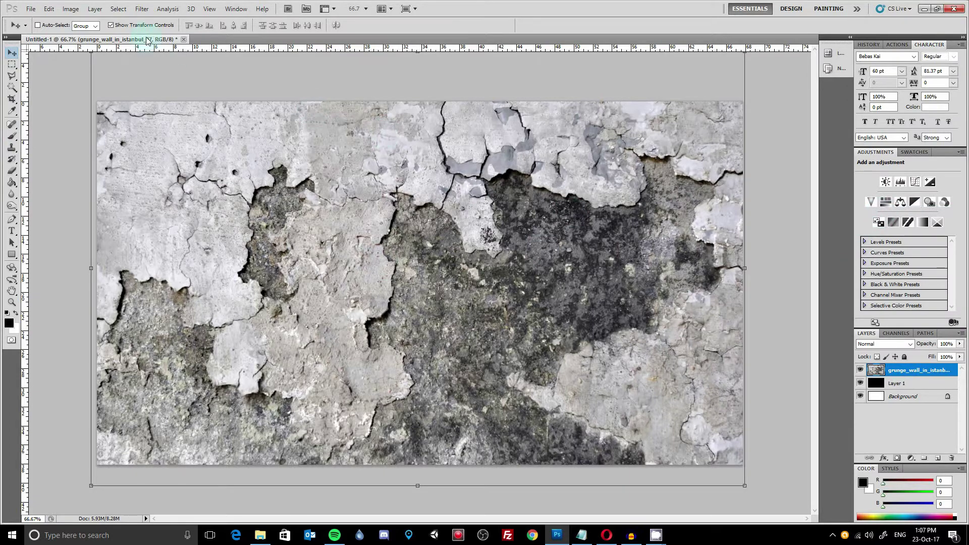
# Darken and desaturate the wall layer with Hue/Saturation, using Saturation -100 and Lightness -84.
pyautogui.click(72, 10)
pyautogui.moveTo(83, 34)
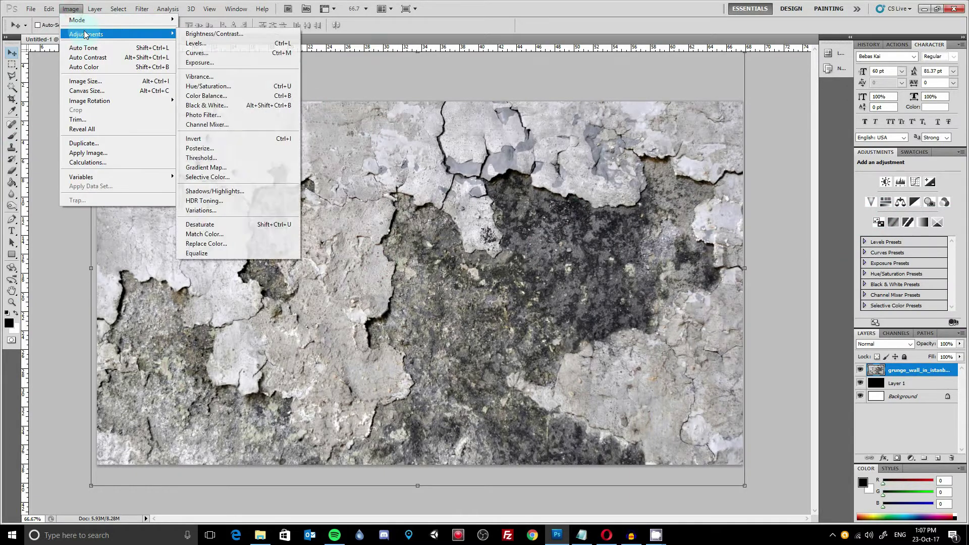
pyautogui.click(238, 88)
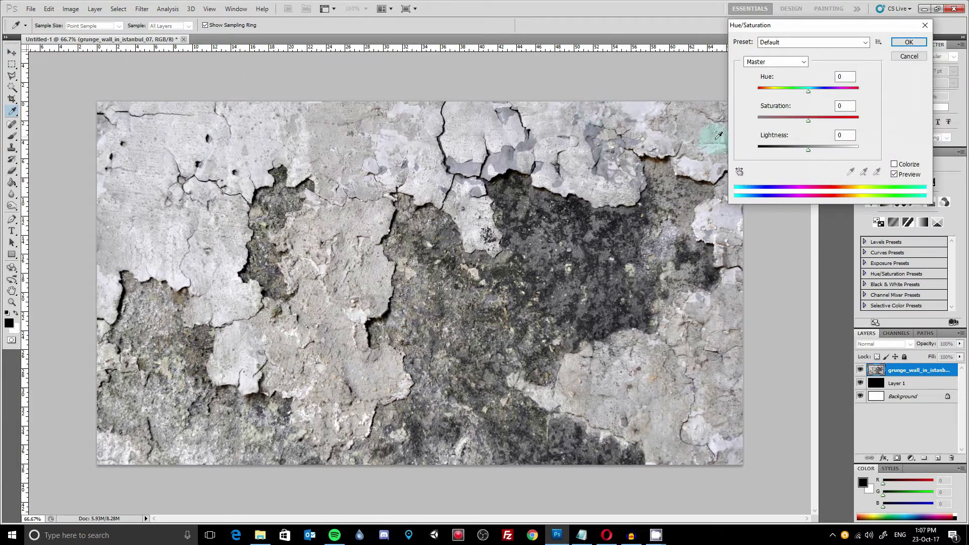
pyautogui.moveTo(807, 122); pyautogui.dragTo(748, 122)
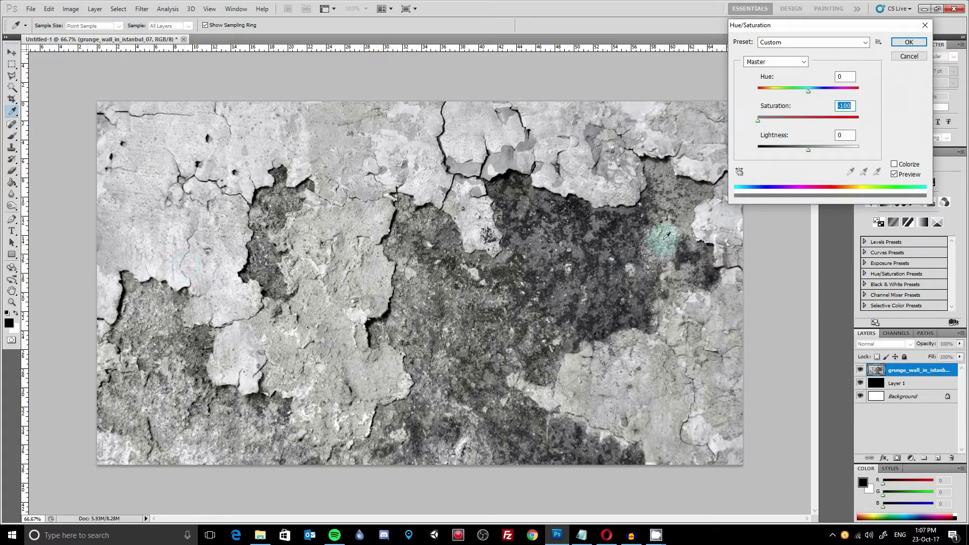
pyautogui.moveTo(807, 151); pyautogui.dragTo(769, 155)
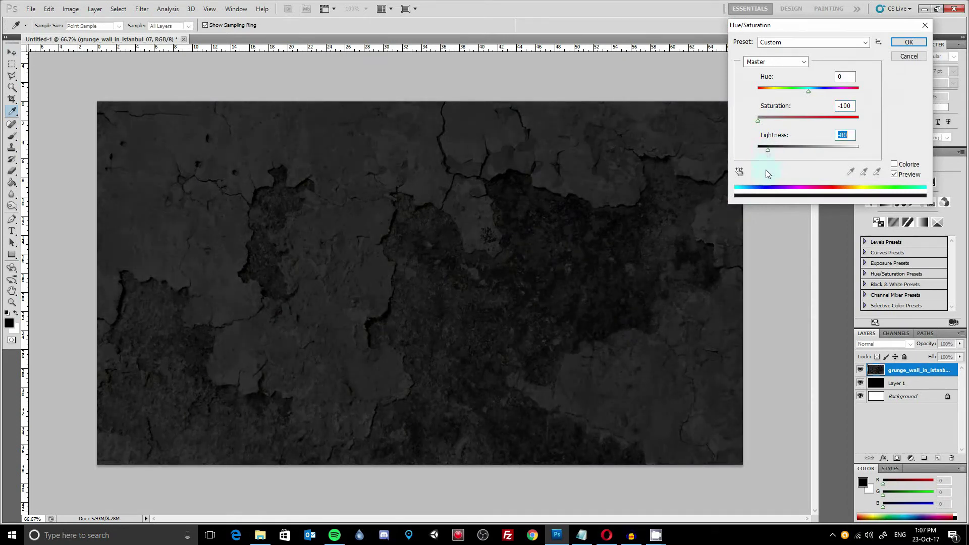
pyautogui.click(893, 43)
pyautogui.moveTo(767, 150); pyautogui.dragTo(765, 150)
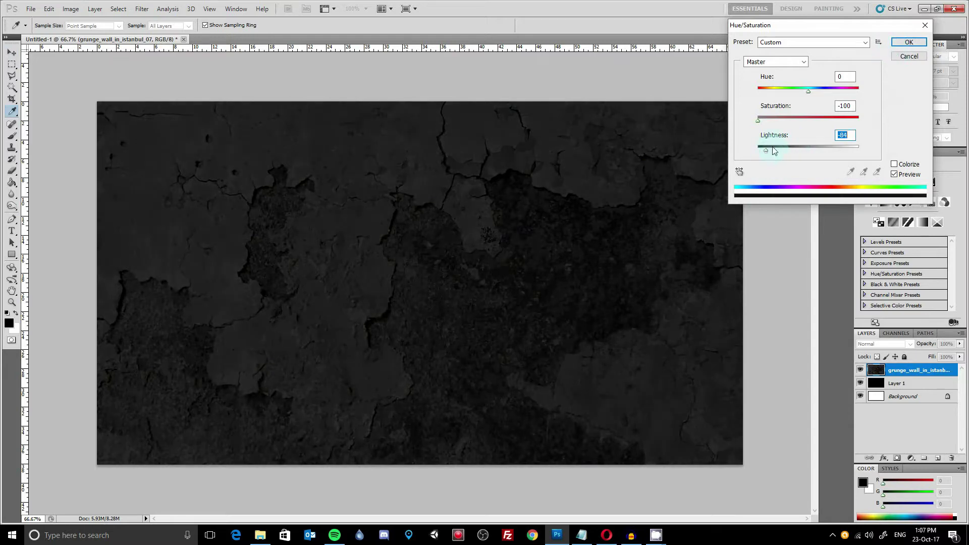
pyautogui.click(908, 42)
pyautogui.press('v')
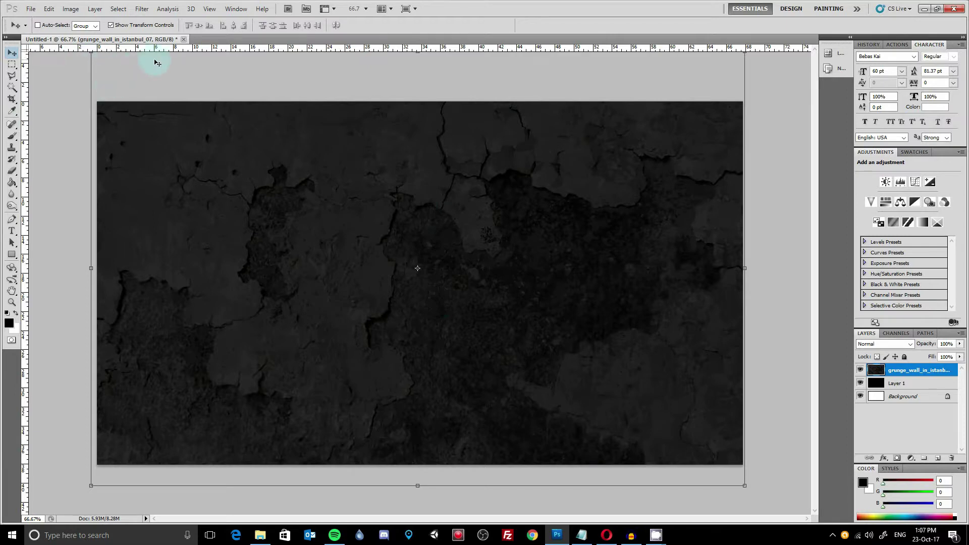
# Place Jaywaddy logo.jpg in the left half of the canvas, centred at about X 692 px, Y 541 px.
pyautogui.click(31, 9)
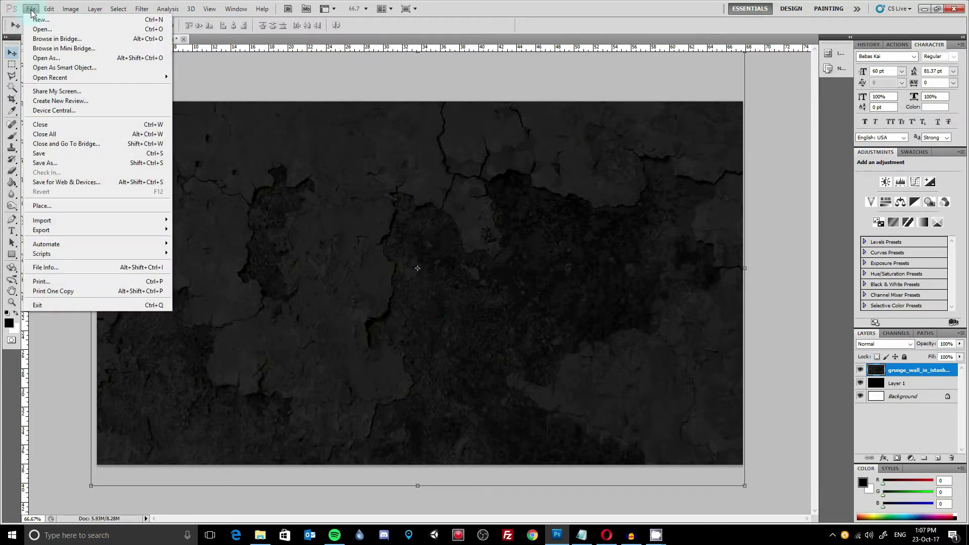
pyautogui.click(74, 205)
pyautogui.click(527, 129)
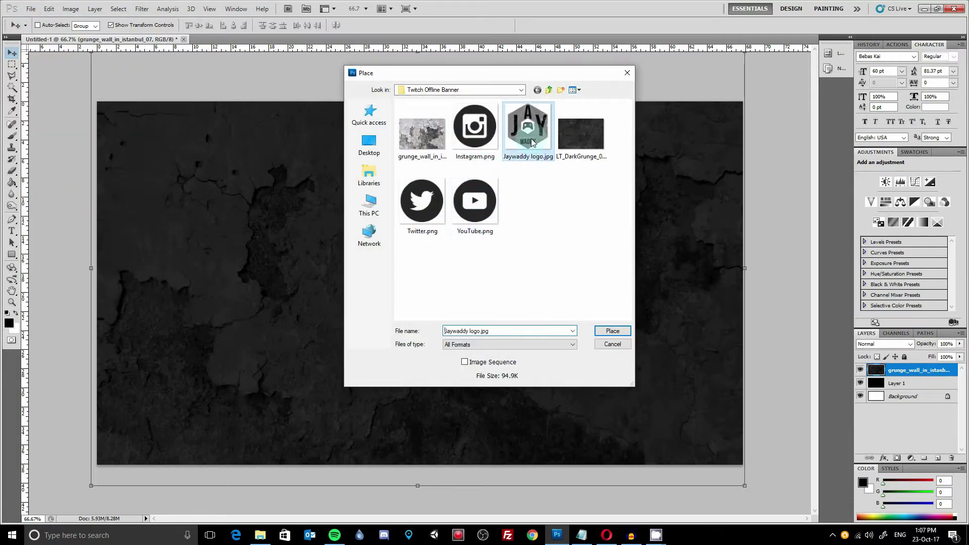
pyautogui.click(611, 331)
pyautogui.moveTo(427, 265); pyautogui.dragTo(337, 263)
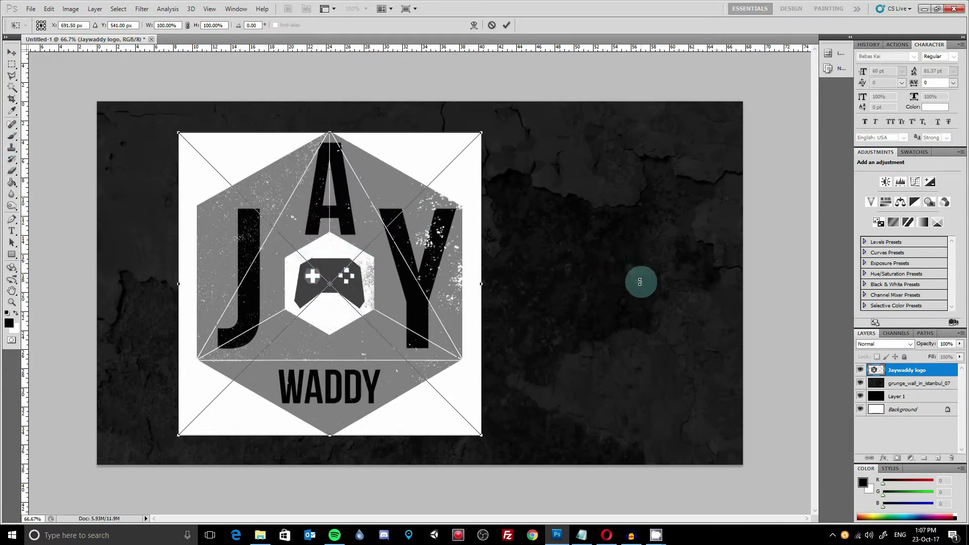
pyautogui.press('Return')
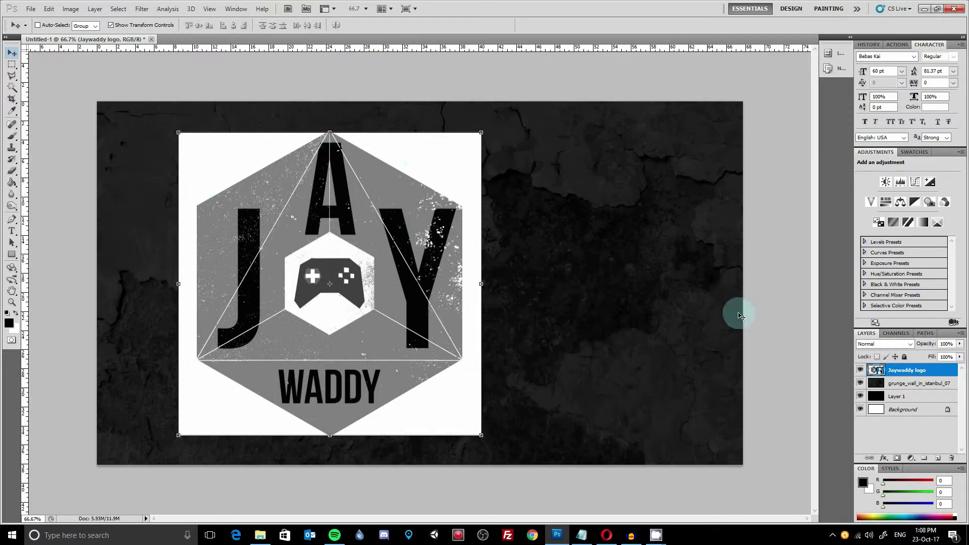
# Try the Screen blend mode on the logo layer and return it to Normal.
pyautogui.click(910, 344)
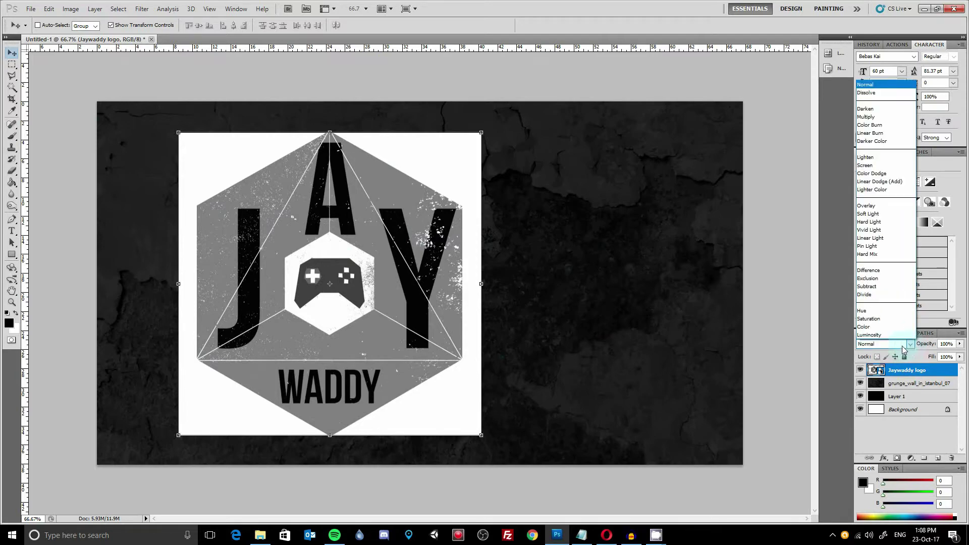
pyautogui.click(881, 166)
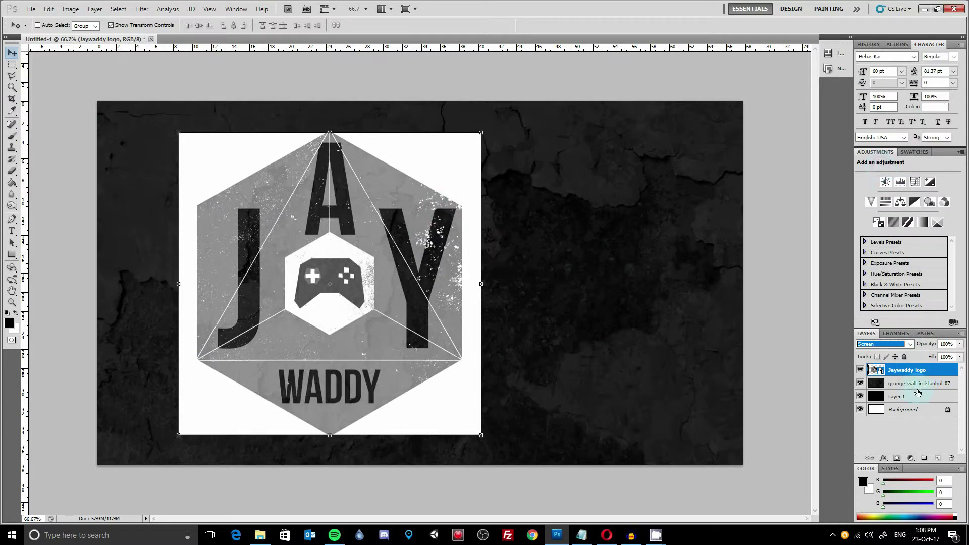
pyautogui.click(911, 345)
pyautogui.click(872, 85)
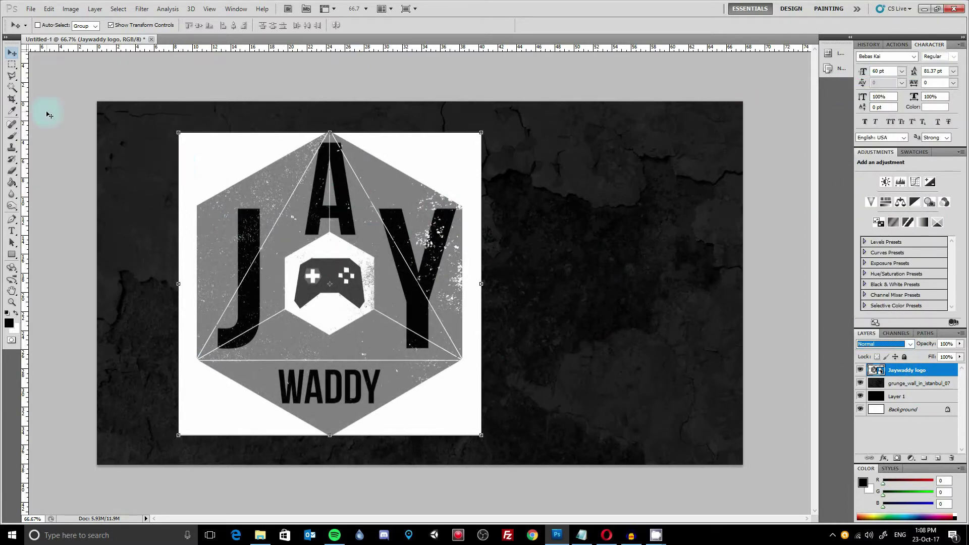
# Select the white area left of the logo's hexagon with the Magic Wand and try to delete it.
pyautogui.click(12, 87)
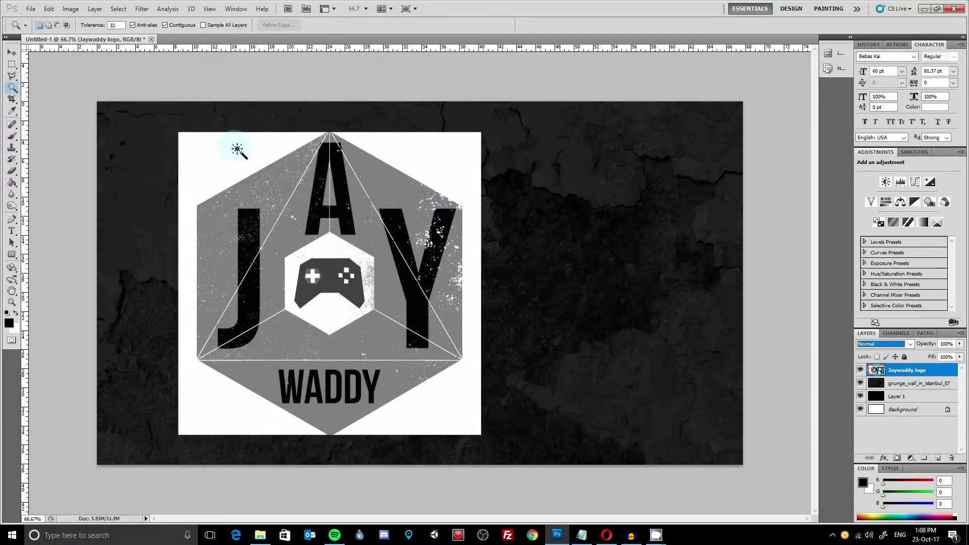
pyautogui.click(223, 158)
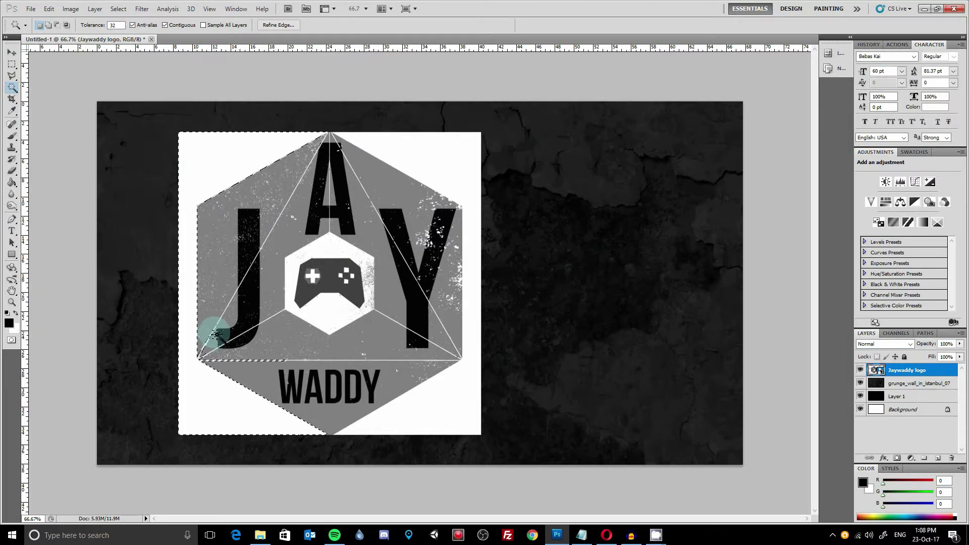
pyautogui.press('Delete')
pyautogui.click(499, 202)
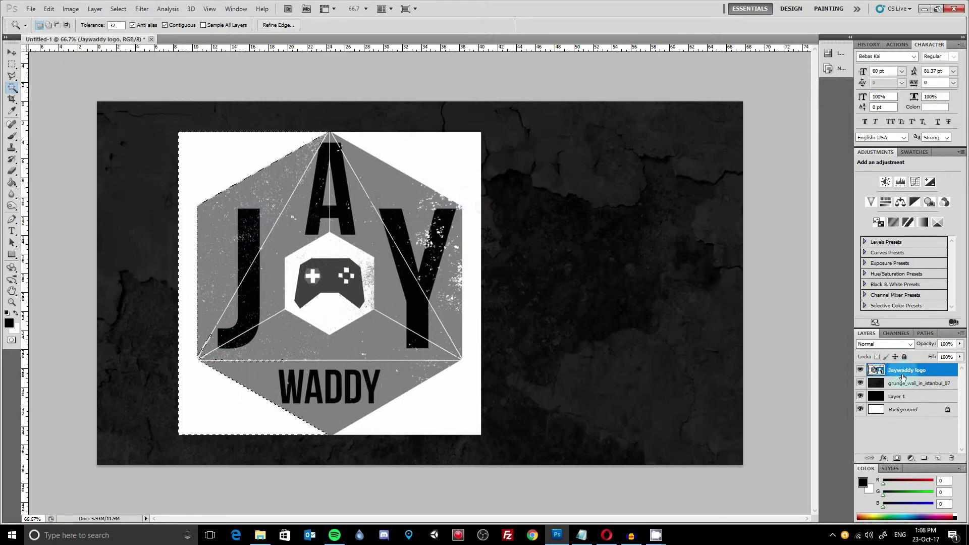
# Rasterize the Jaywaddy logo layer so its pixels can be edited.
pyautogui.rightClick(904, 372)
pyautogui.click(888, 206)
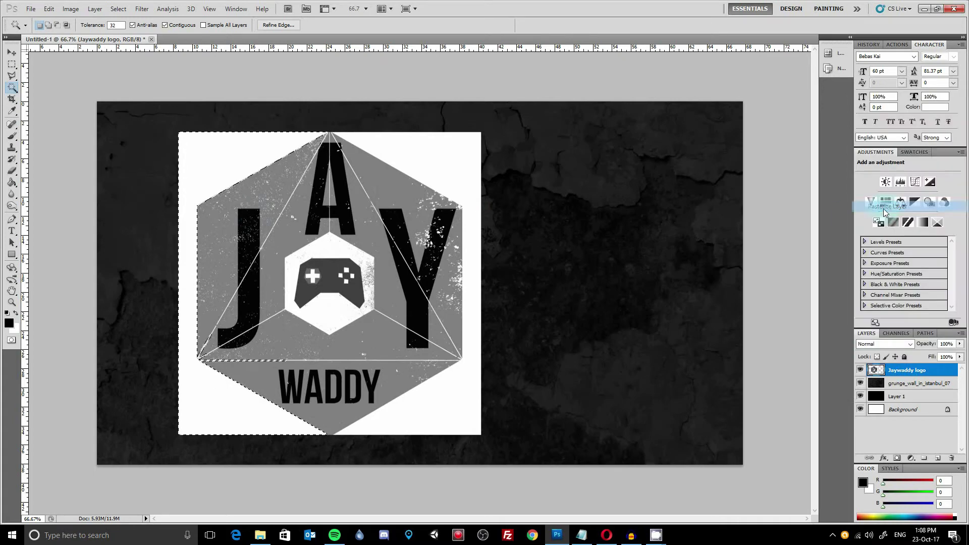
# Try deleting the Magic Wand selection left of the hexagon, undo the deletion and clear the selection.
pyautogui.press('Delete')
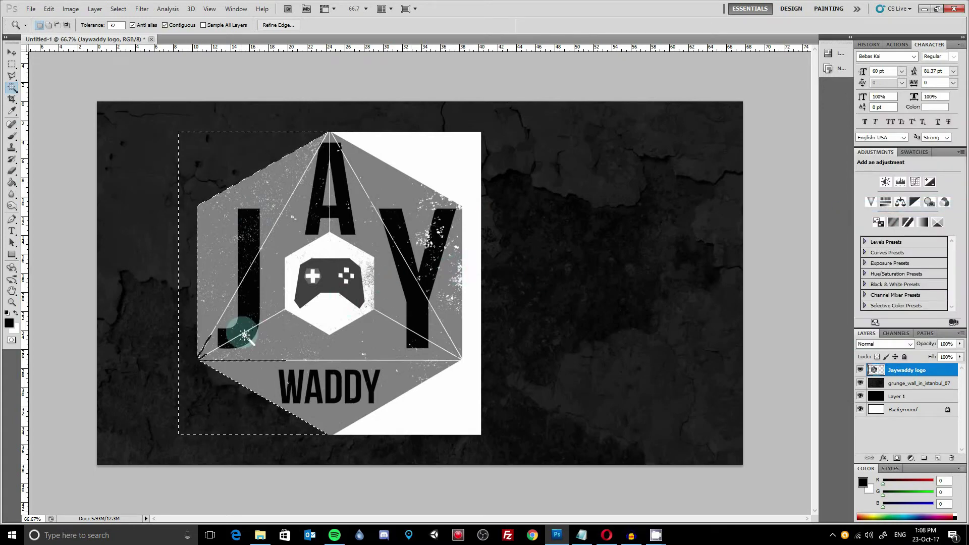
pyautogui.hotkey('ctrl', 'd')
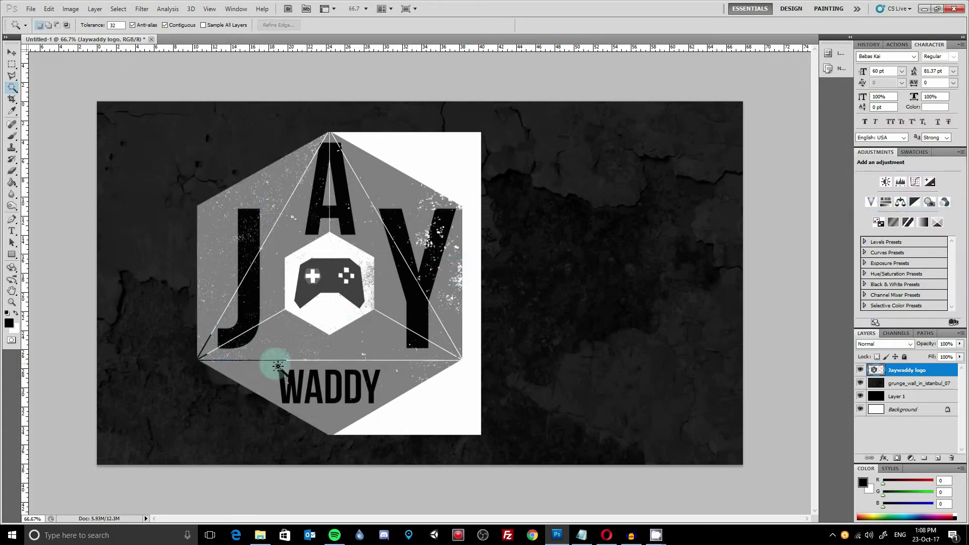
pyautogui.click(315, 353)
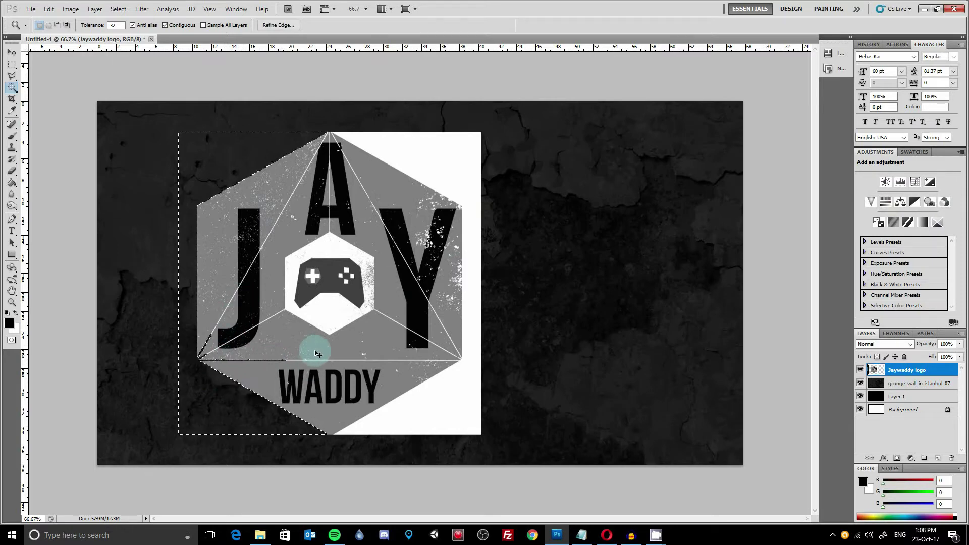
pyautogui.hotkey('ctrl', 'BackSpace')
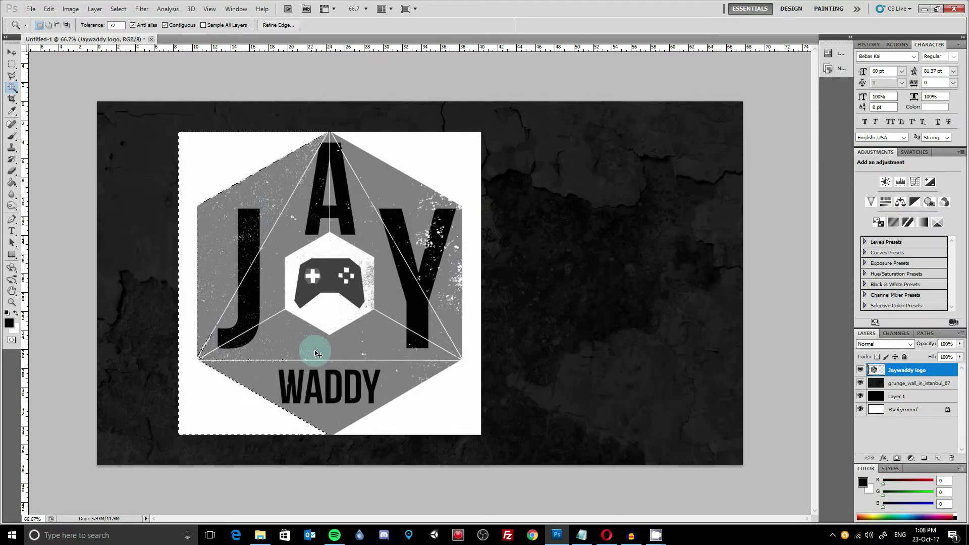
pyautogui.hotkey('ctrl', 'd')
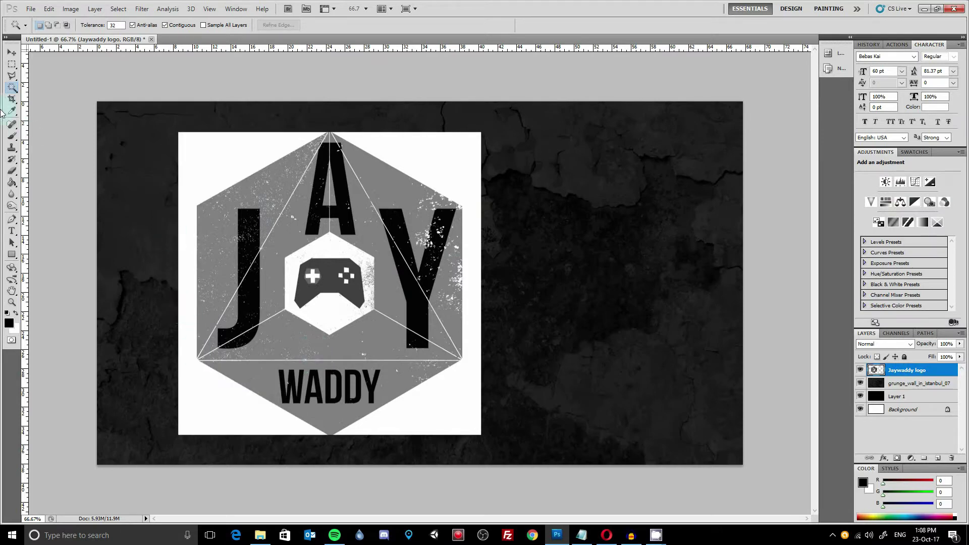
# Outline the white corner at the logo's upper left with the Polygonal Lasso along the hexagon edge, delete it and deselect.
pyautogui.click(11, 76)
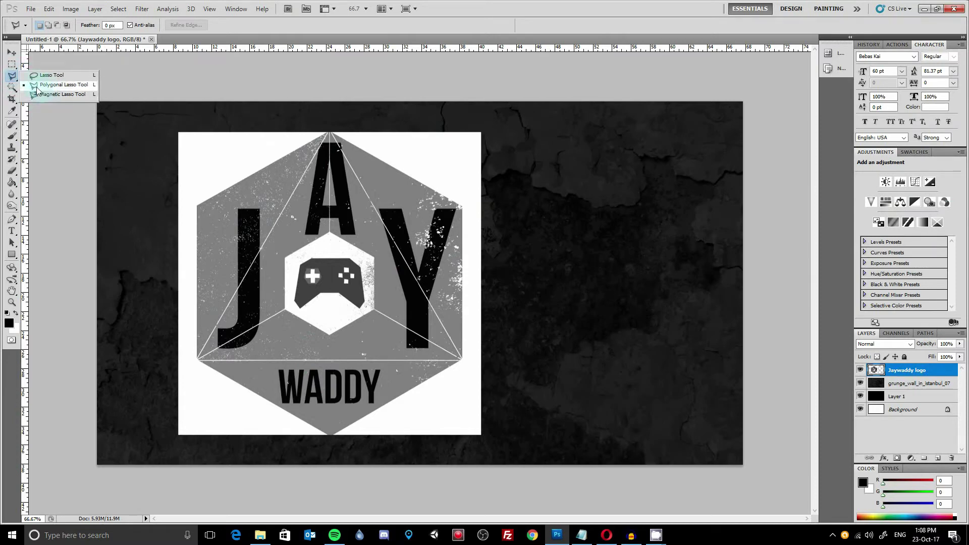
pyautogui.click(52, 87)
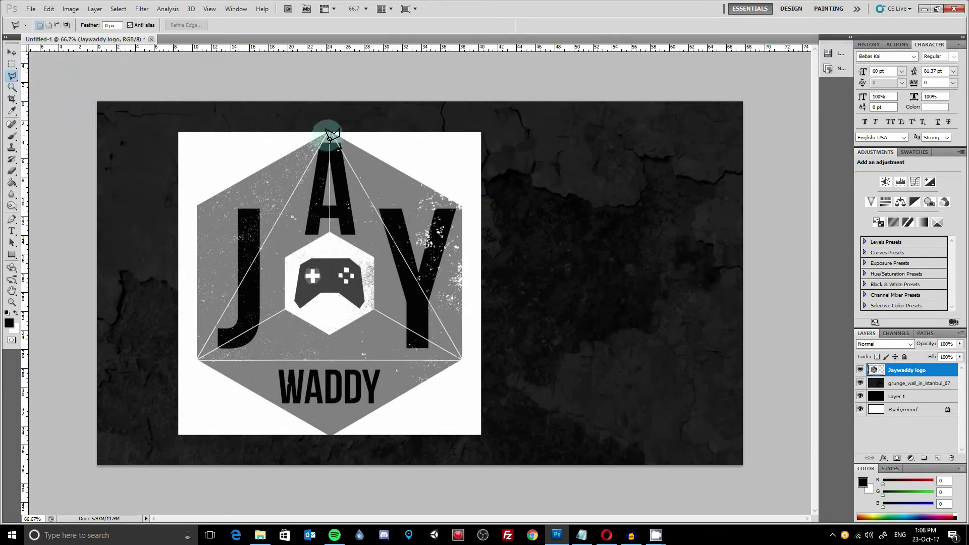
pyautogui.click(12, 303)
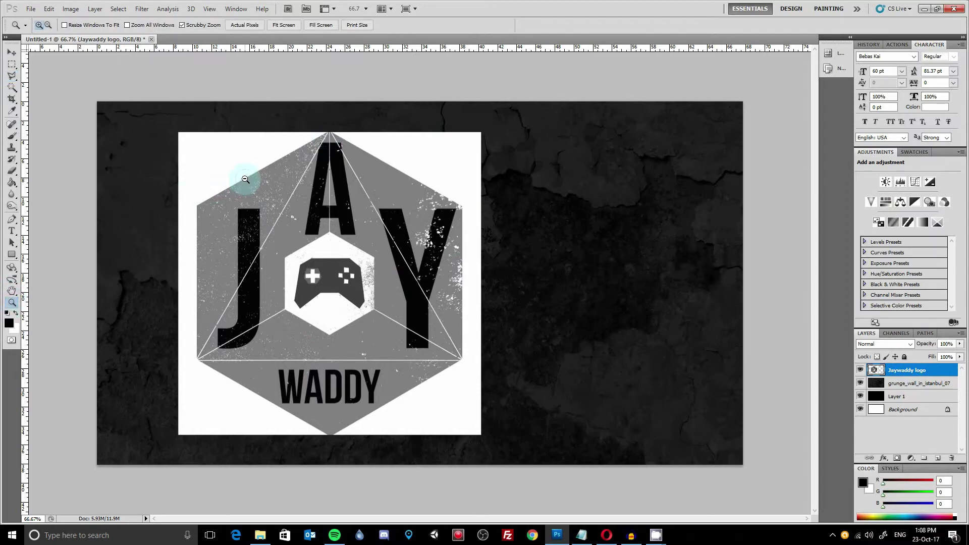
pyautogui.click(245, 179)
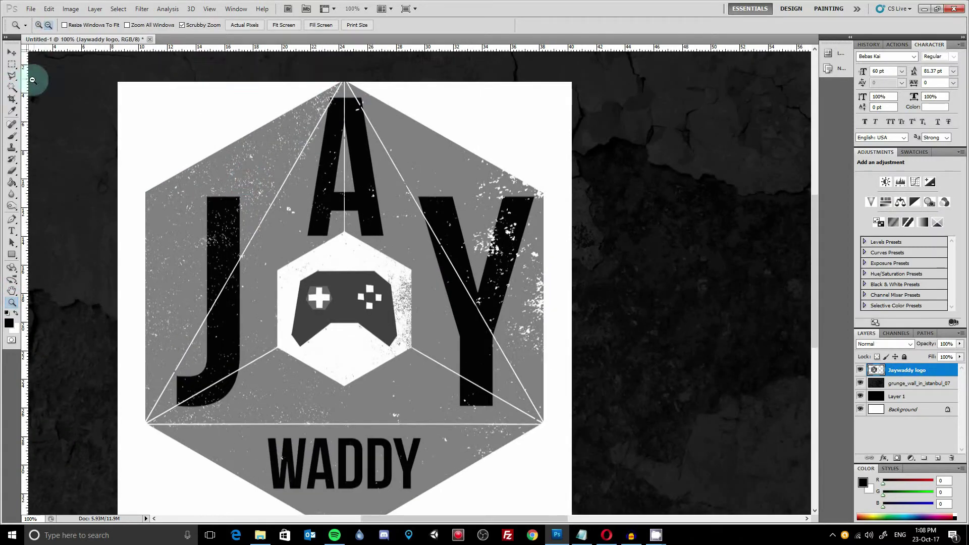
pyautogui.click(12, 75)
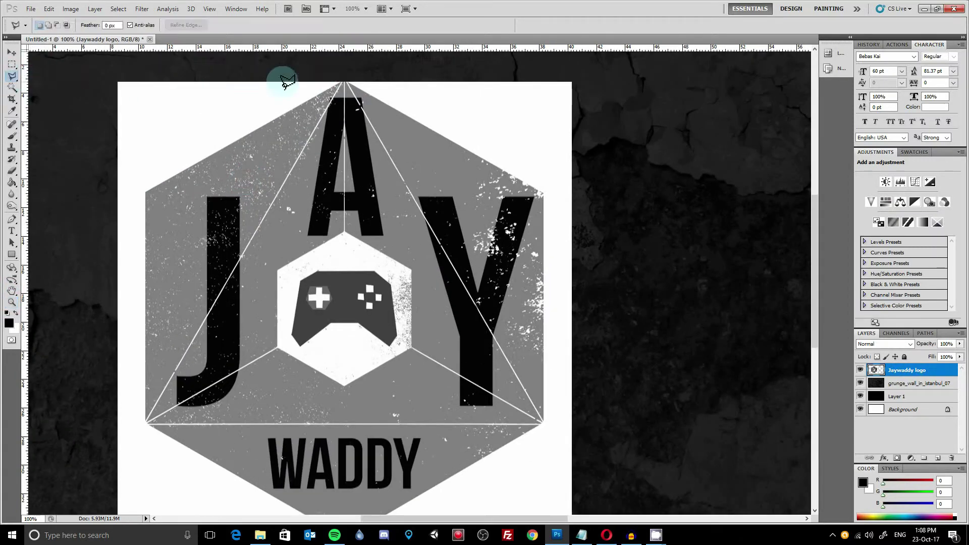
pyautogui.click(341, 82)
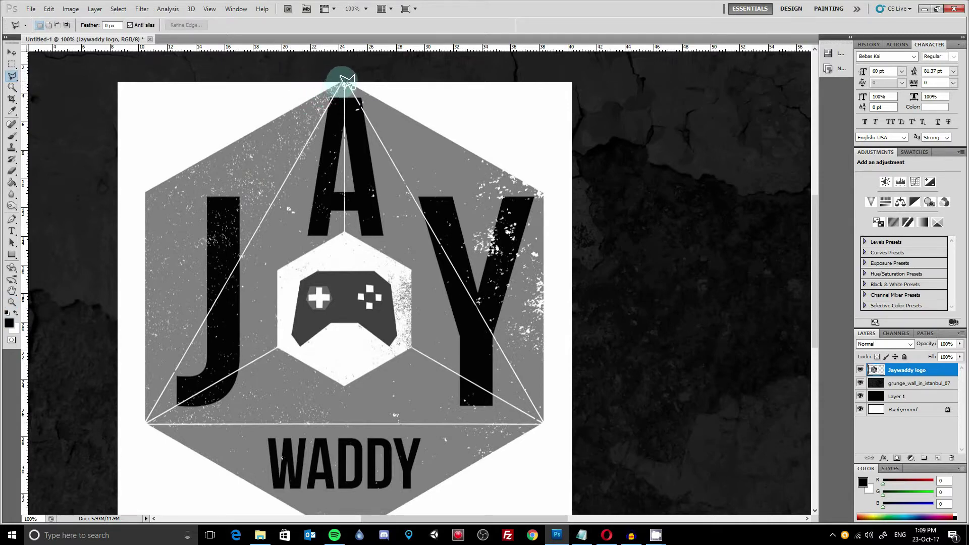
pyautogui.click(344, 83)
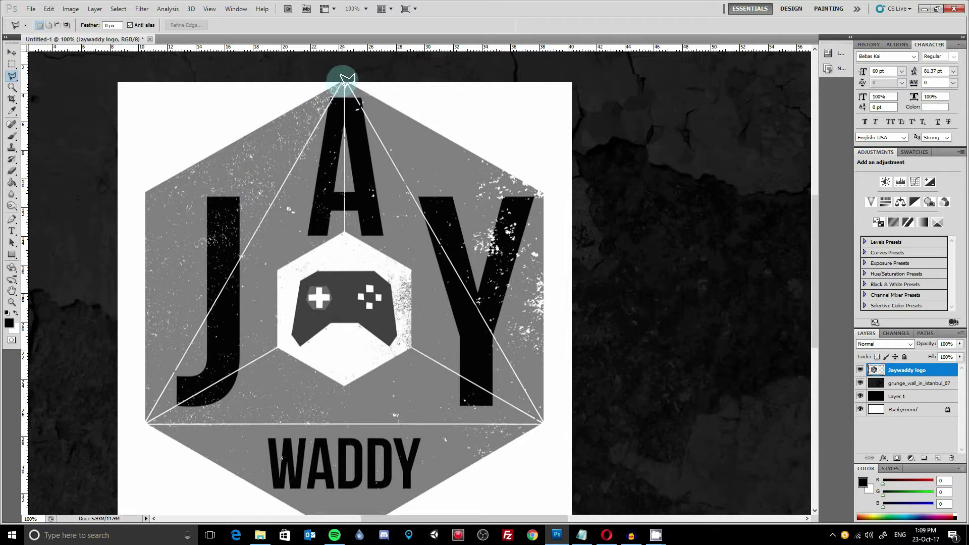
pyautogui.click(63, 237)
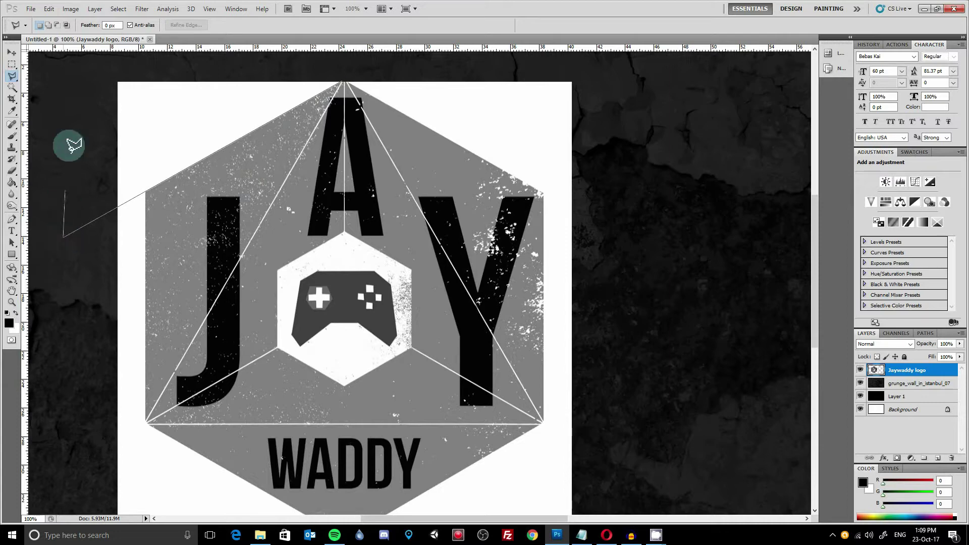
pyautogui.click(97, 66)
pyautogui.click(301, 66)
pyautogui.click(346, 75)
pyautogui.press('Delete')
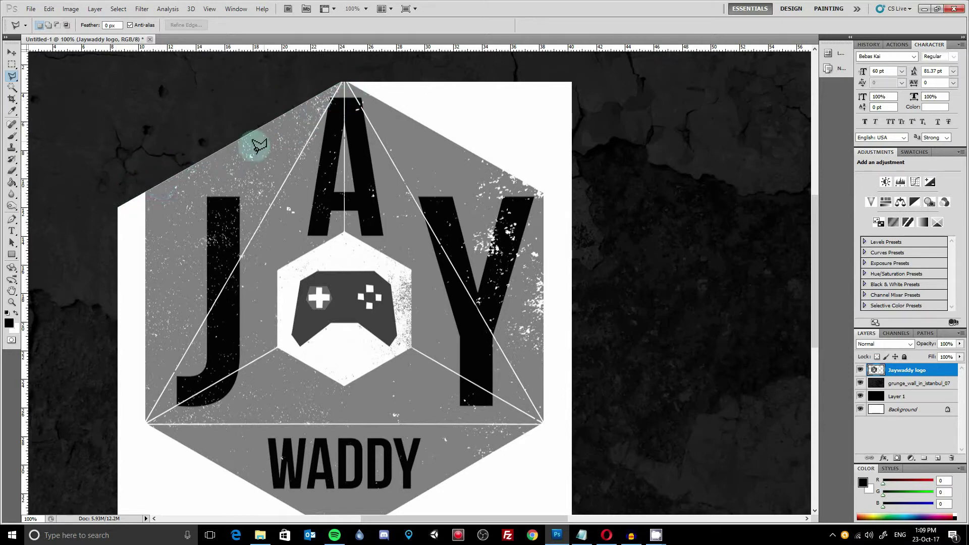
pyautogui.doubleClick(429, 54)
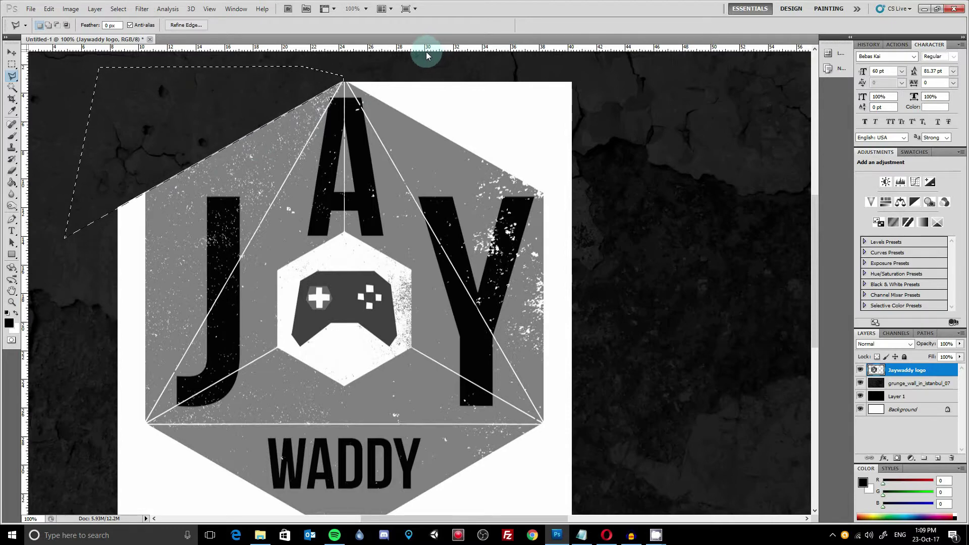
pyautogui.hotkey('ctrl', 'd')
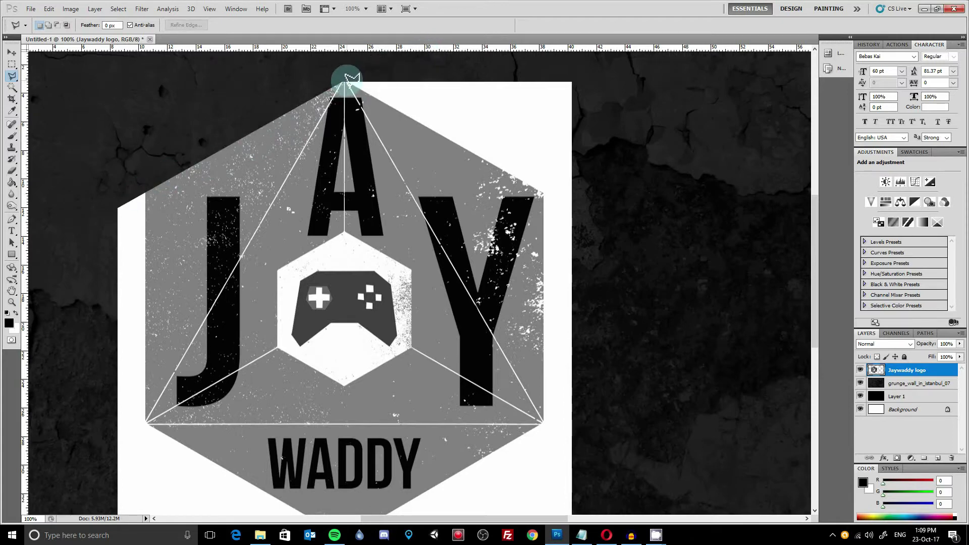
# Outline the white corner at the logo's upper right with the Polygonal Lasso, delete it and deselect.
pyautogui.click(345, 81)
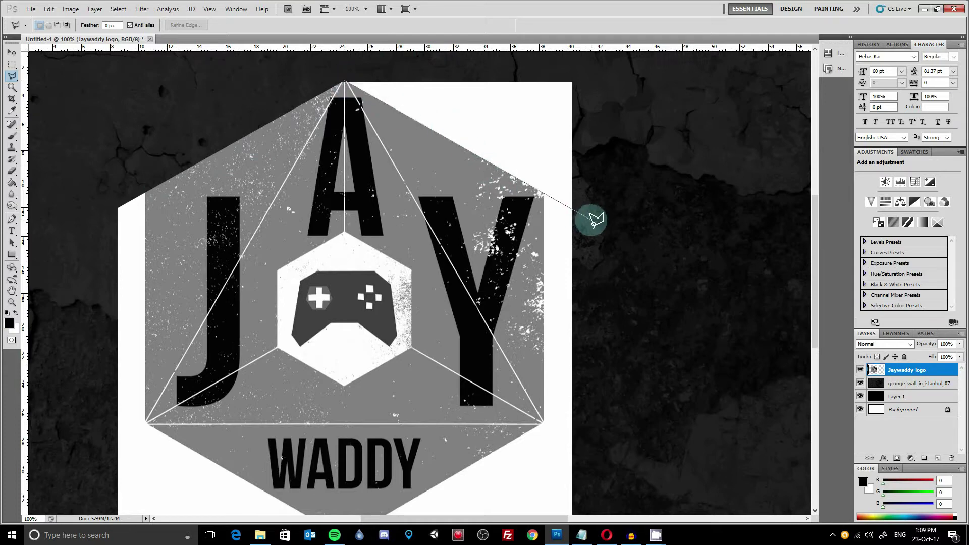
pyautogui.click(590, 219)
pyautogui.click(583, 66)
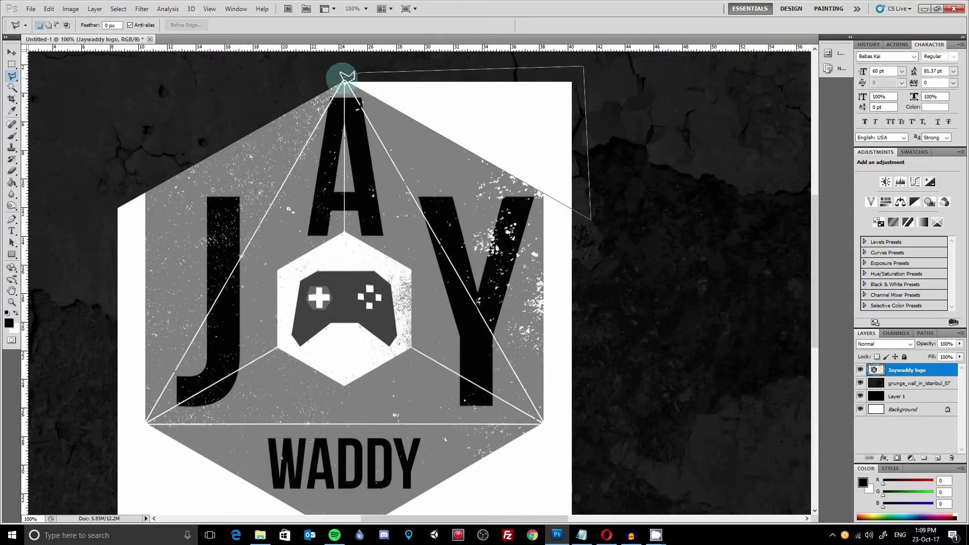
pyautogui.click(346, 75)
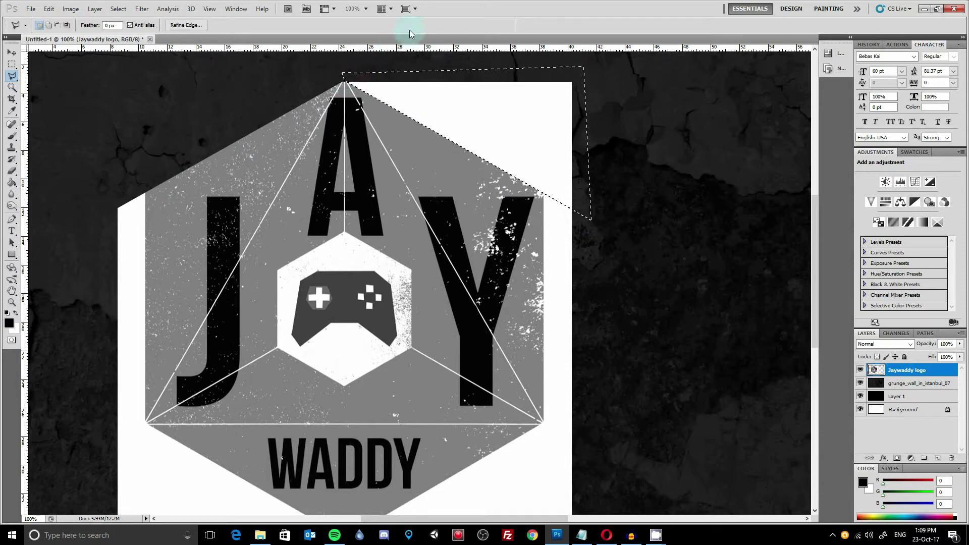
pyautogui.press('Delete')
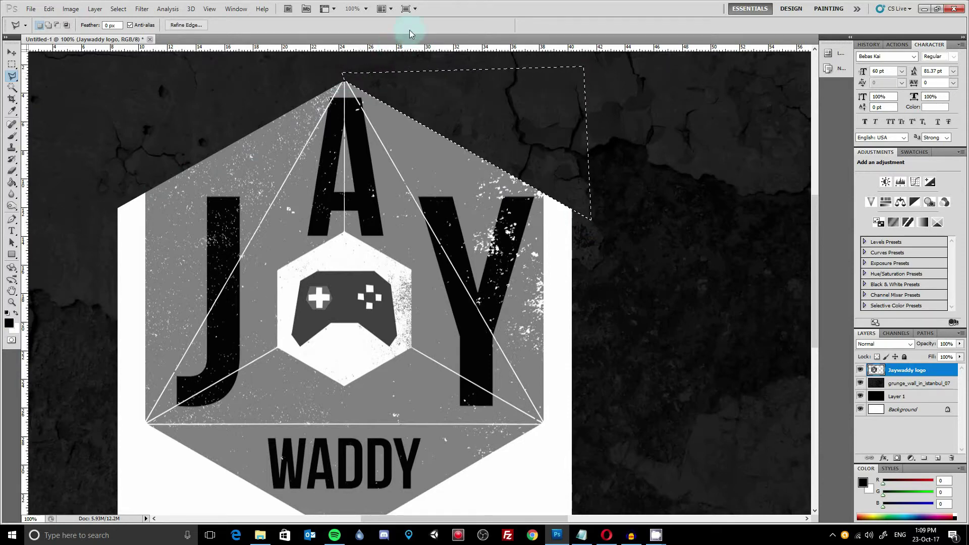
pyautogui.hotkey('ctrl', 'd')
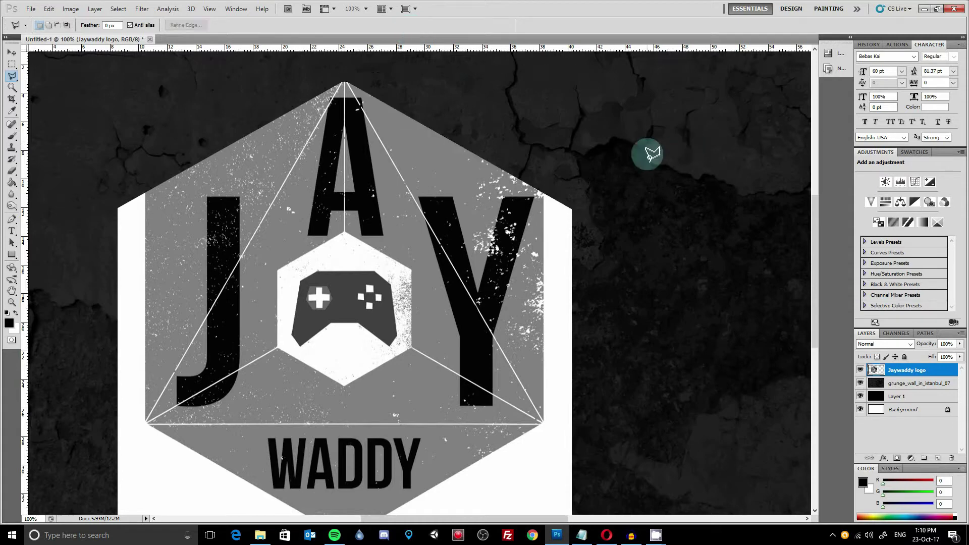
# Cut away the white corner at the logo's lower right with a Polygonal Lasso selection along the hexagon edge, and deselect.
pyautogui.scroll(-3, 629, 151)
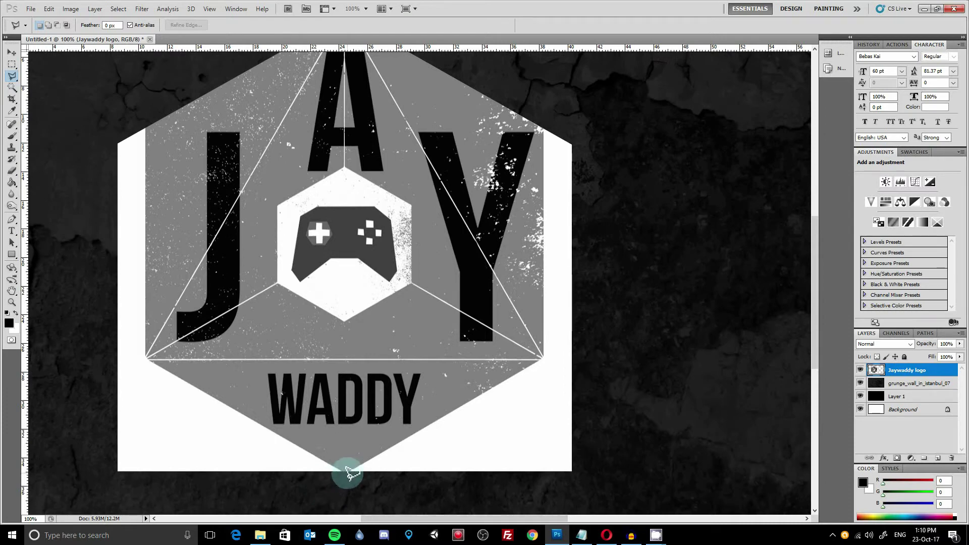
pyautogui.click(347, 472)
pyautogui.click(542, 358)
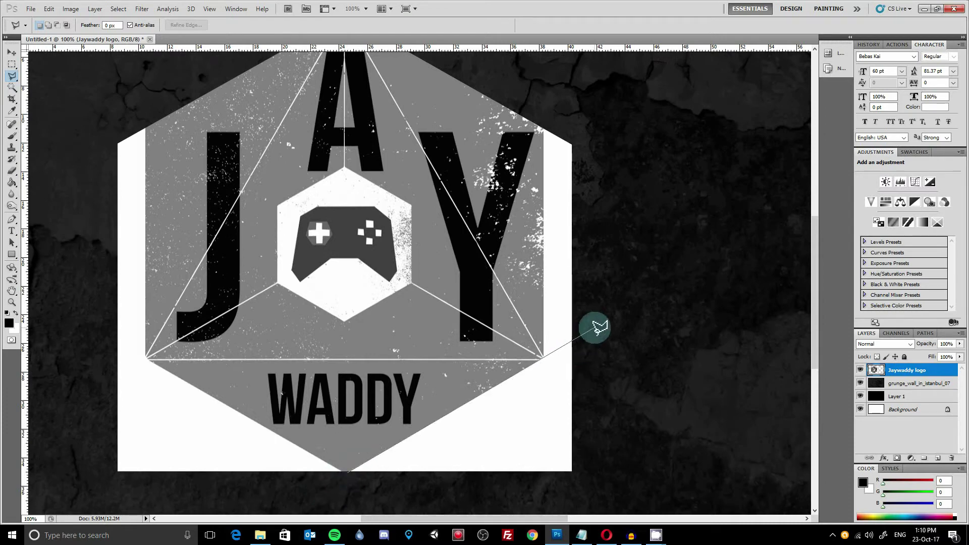
pyautogui.click(595, 327)
pyautogui.click(581, 496)
pyautogui.click(365, 508)
pyautogui.click(348, 464)
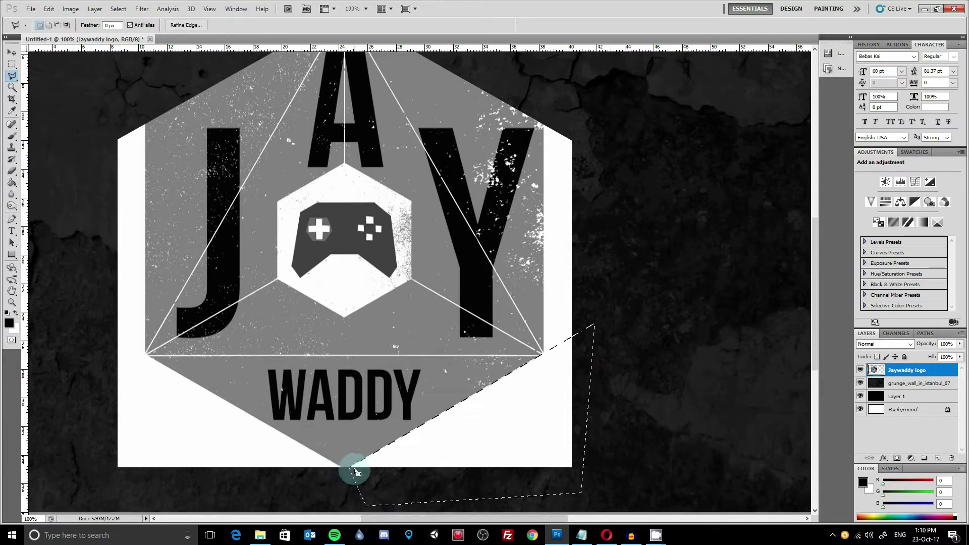
pyautogui.press('Delete')
pyautogui.hotkey('ctrl', 'd')
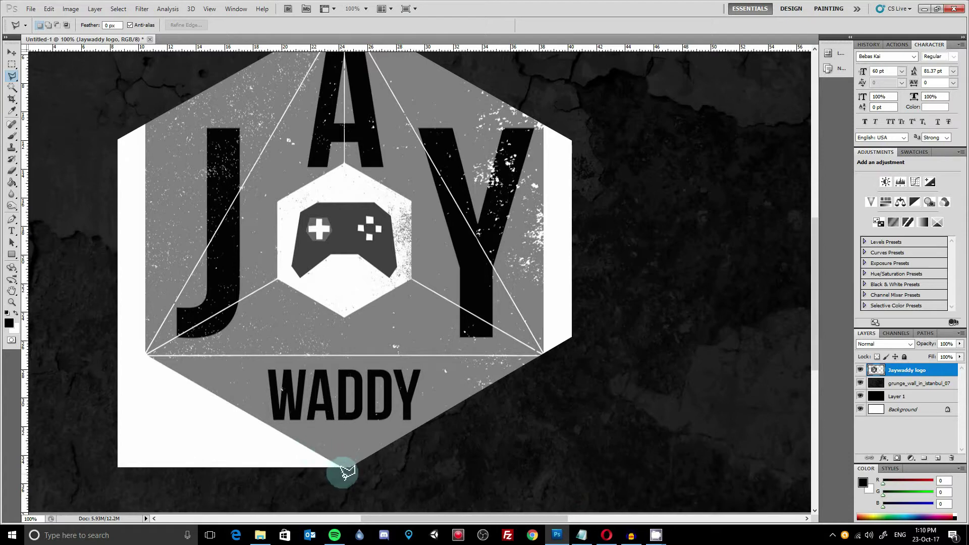
# Cut away the white corner at the logo's lower left with a Polygonal Lasso selection, and deselect.
pyautogui.click(154, 355)
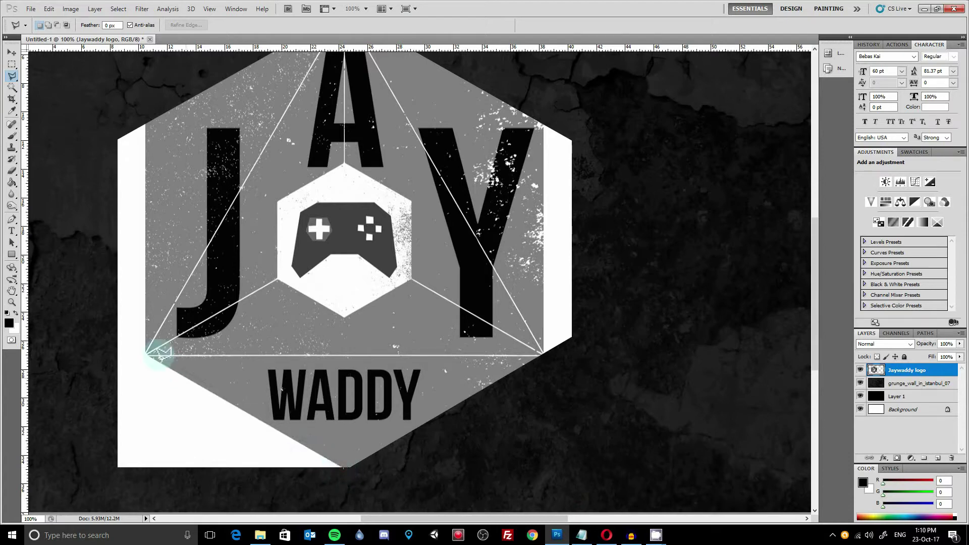
pyautogui.click(110, 333)
pyautogui.click(87, 450)
pyautogui.click(88, 493)
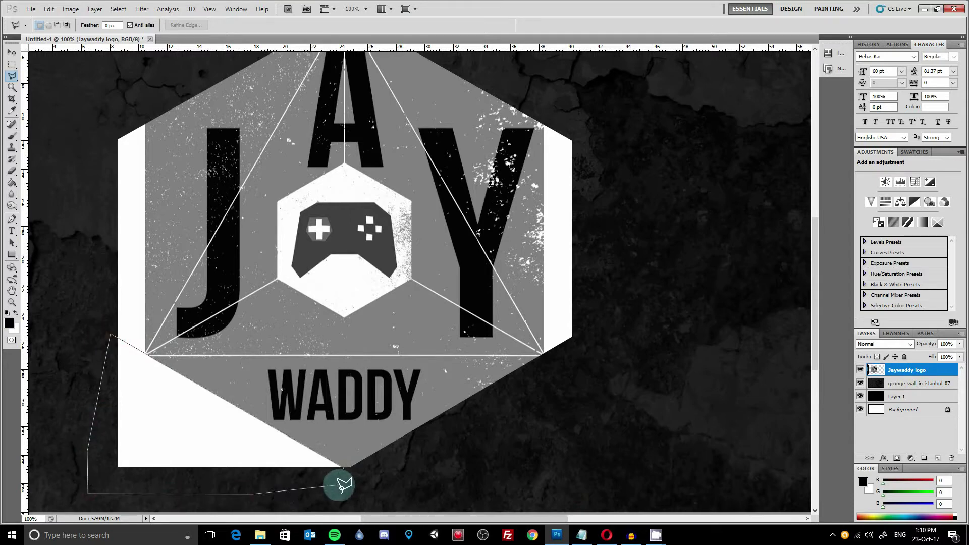
pyautogui.doubleClick(343, 468)
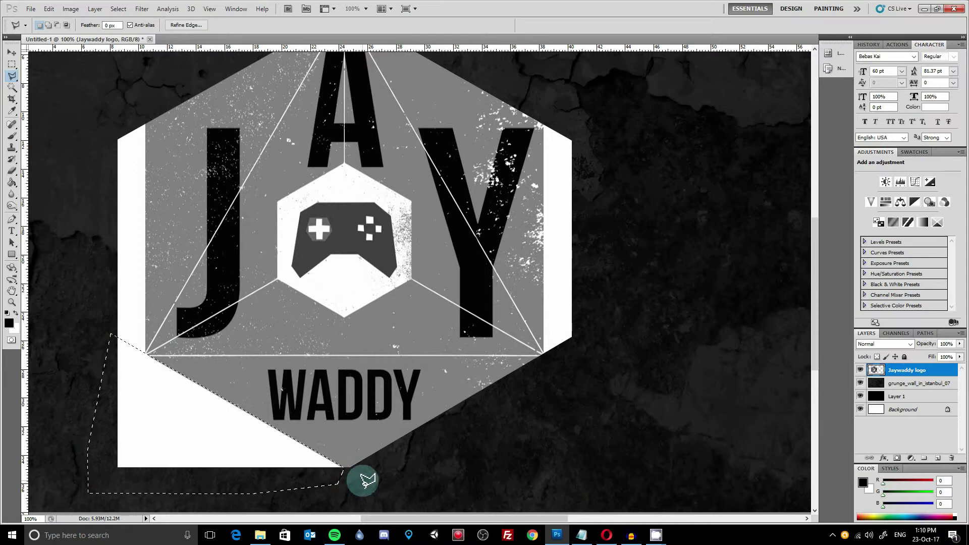
pyautogui.press('Delete')
pyautogui.hotkey('ctrl', 'd')
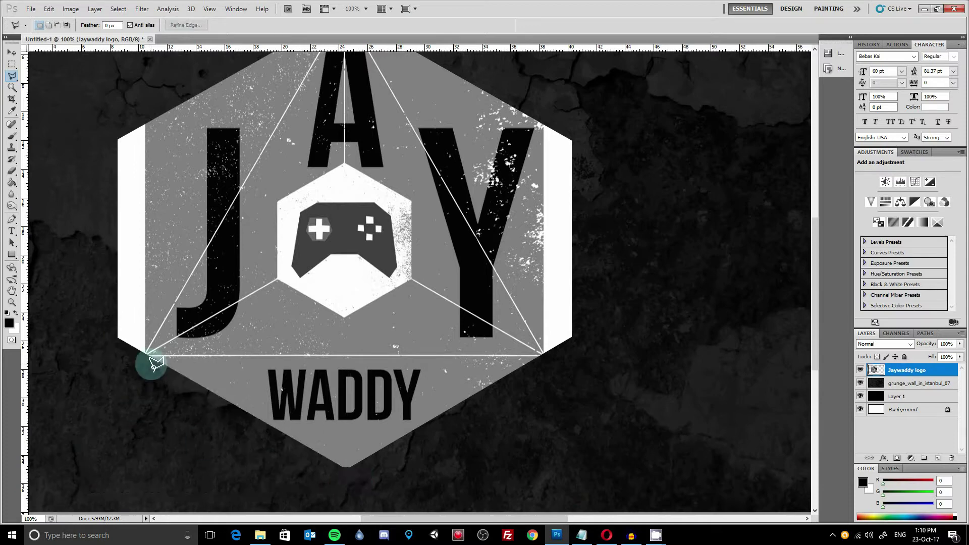
# Select the white strip along the hexagon's left vertical edge with the Polygonal Lasso, delete it and deselect.
pyautogui.click(145, 117)
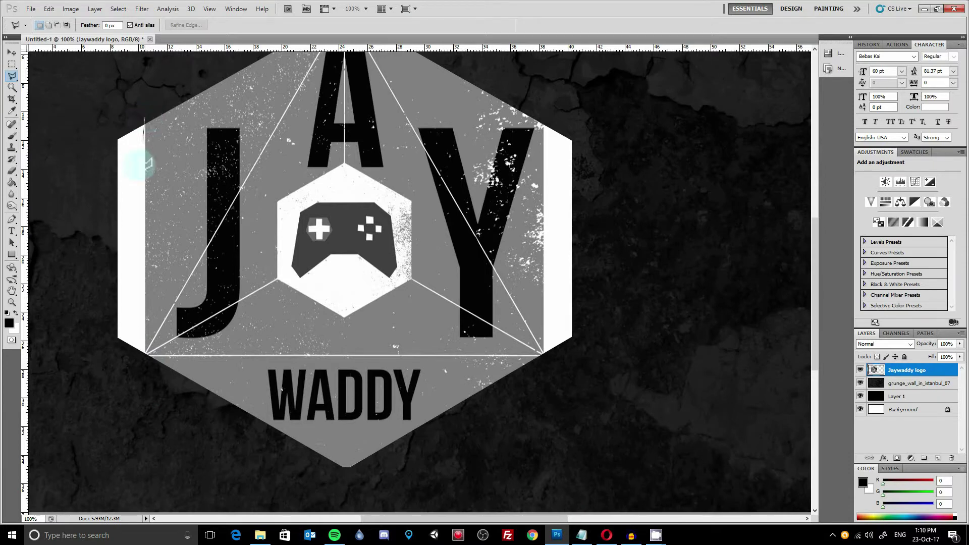
pyautogui.click(145, 376)
pyautogui.click(88, 302)
pyautogui.click(98, 124)
pyautogui.click(141, 104)
pyautogui.click(145, 117)
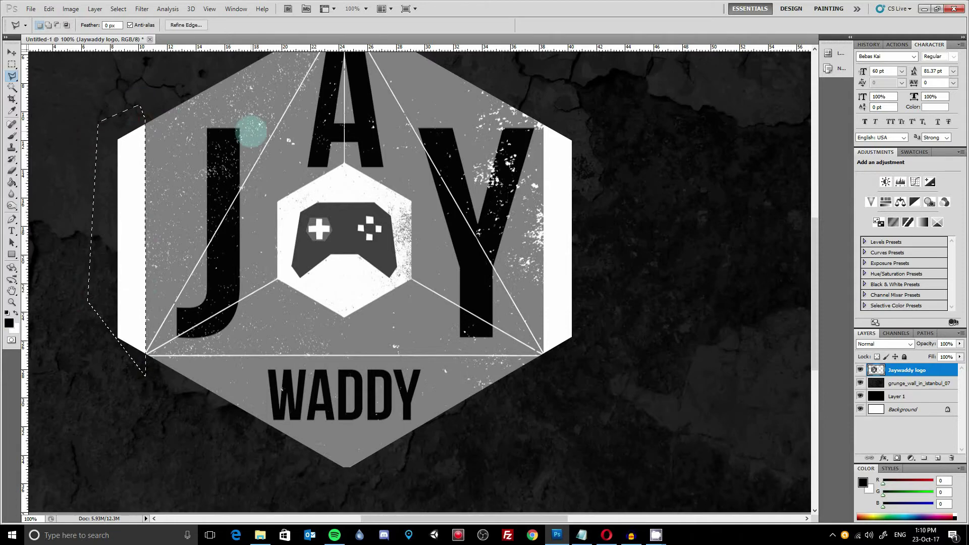
pyautogui.press('Delete')
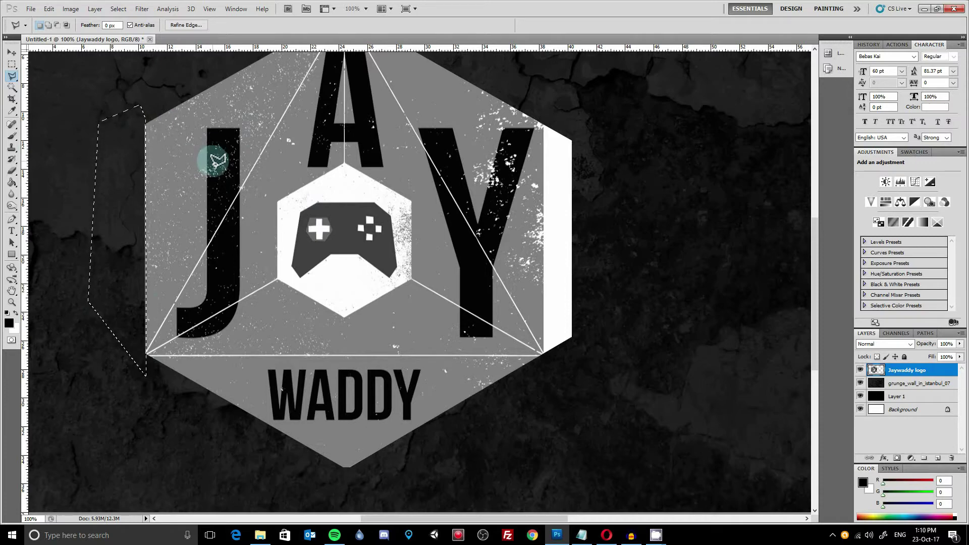
pyautogui.hotkey('ctrl', 'd')
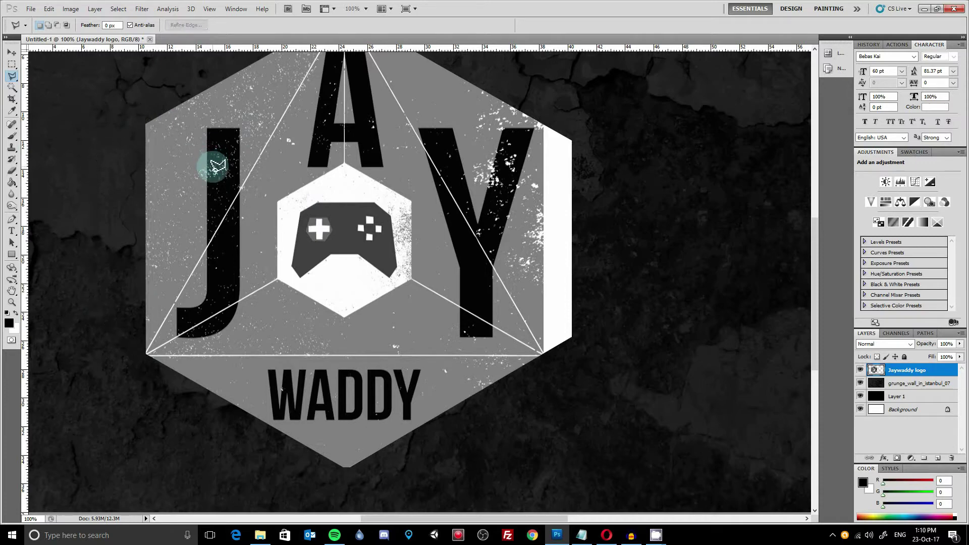
# Select the white strip along the hexagon's right vertical edge with the Polygonal Lasso, delete it and deselect.
pyautogui.click(544, 123)
pyautogui.click(542, 354)
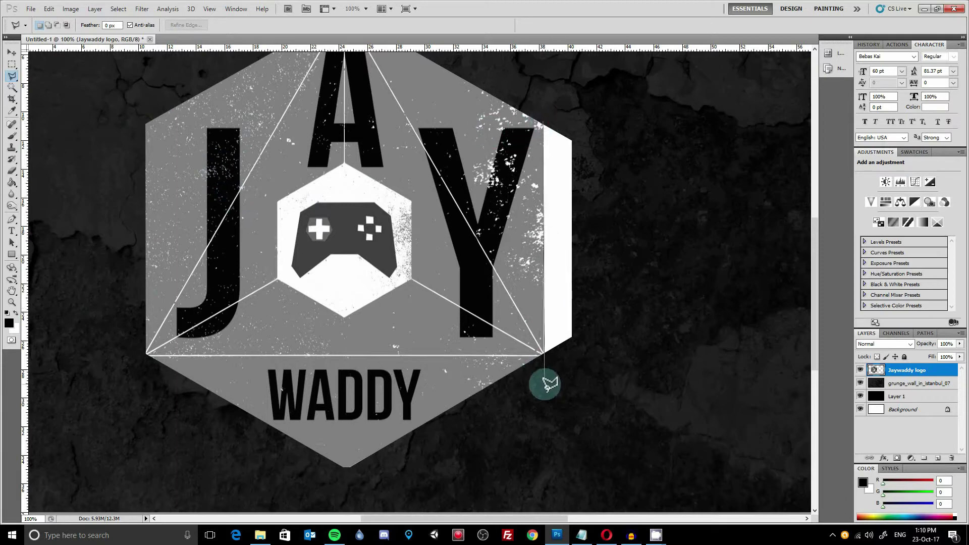
pyautogui.click(543, 384)
pyautogui.click(598, 353)
pyautogui.click(612, 174)
pyautogui.click(581, 124)
pyautogui.click(544, 122)
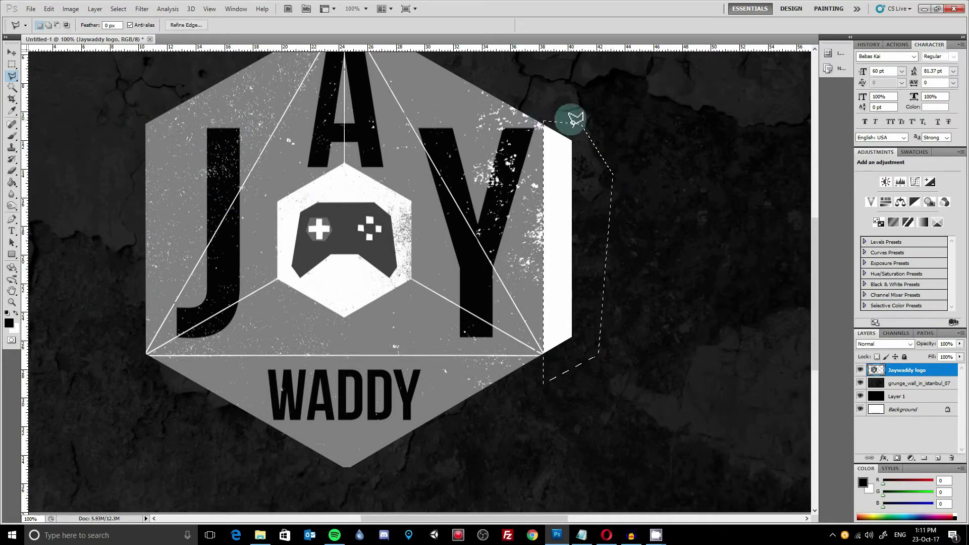
pyautogui.press('Delete')
pyautogui.hotkey('ctrl', 'd')
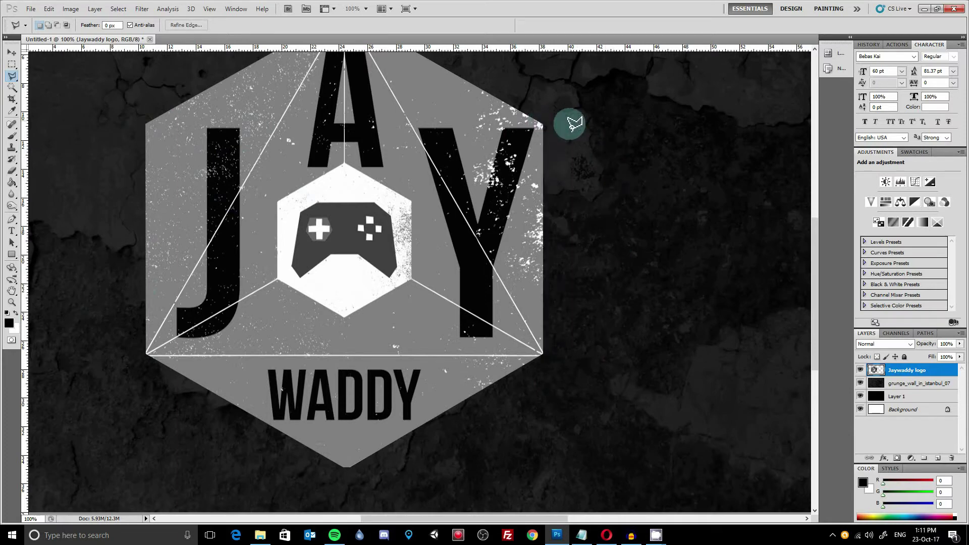
# Move the cut-out logo towards the canvas's left side, centre it vertically on the whole canvas and deselect.
pyautogui.click(11, 301)
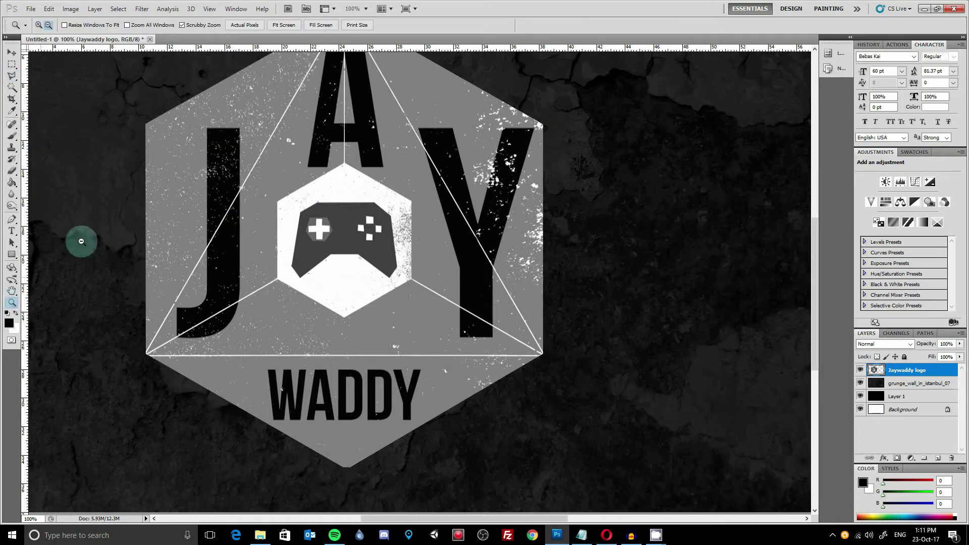
pyautogui.click(319, 25)
pyautogui.click(242, 28)
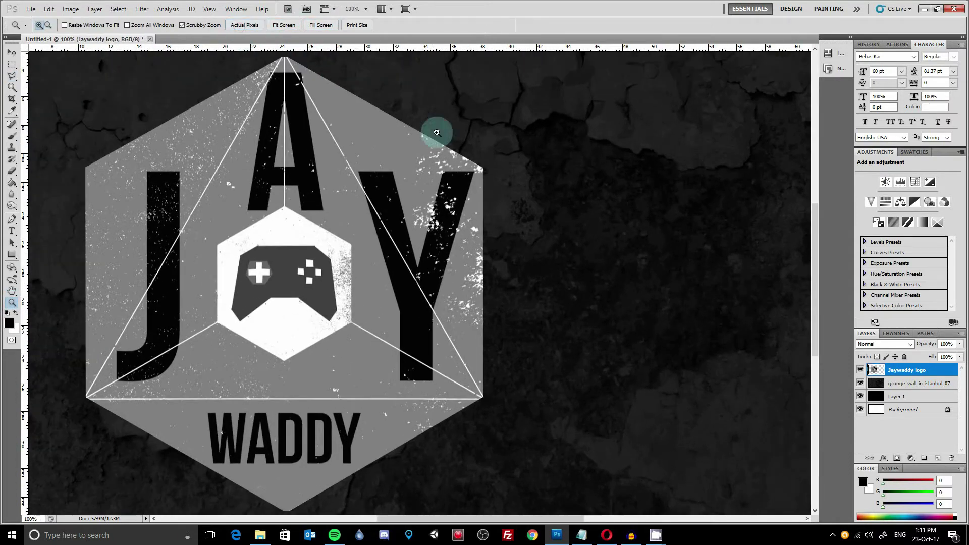
pyautogui.scroll(-2, 452, 148)
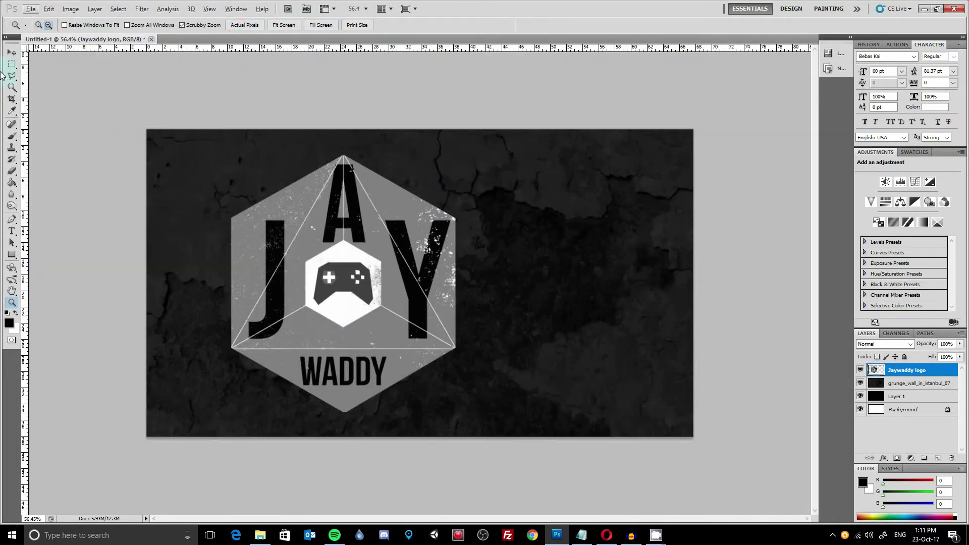
pyautogui.click(11, 52)
pyautogui.moveTo(410, 217); pyautogui.dragTo(364, 227)
pyautogui.hotkey('ctrl', 'a')
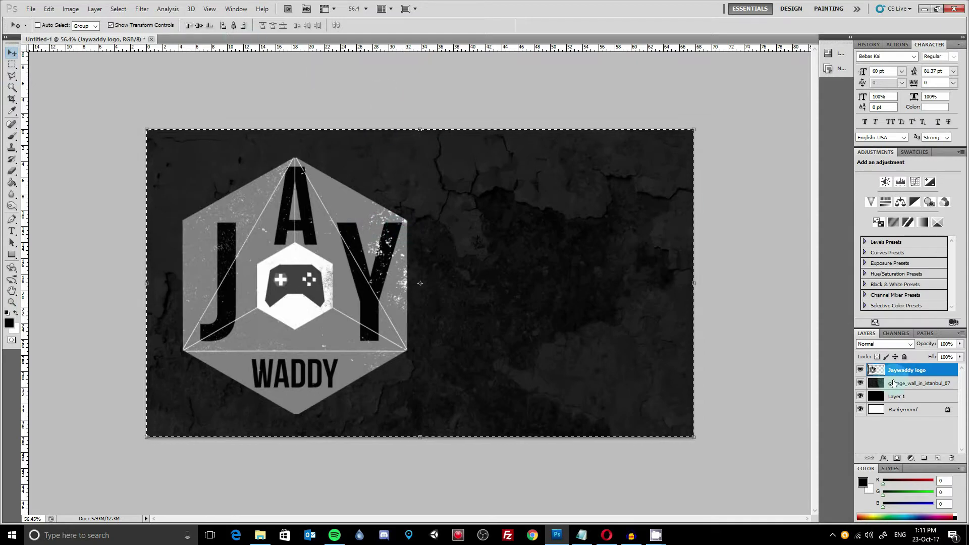
pyautogui.click(198, 26)
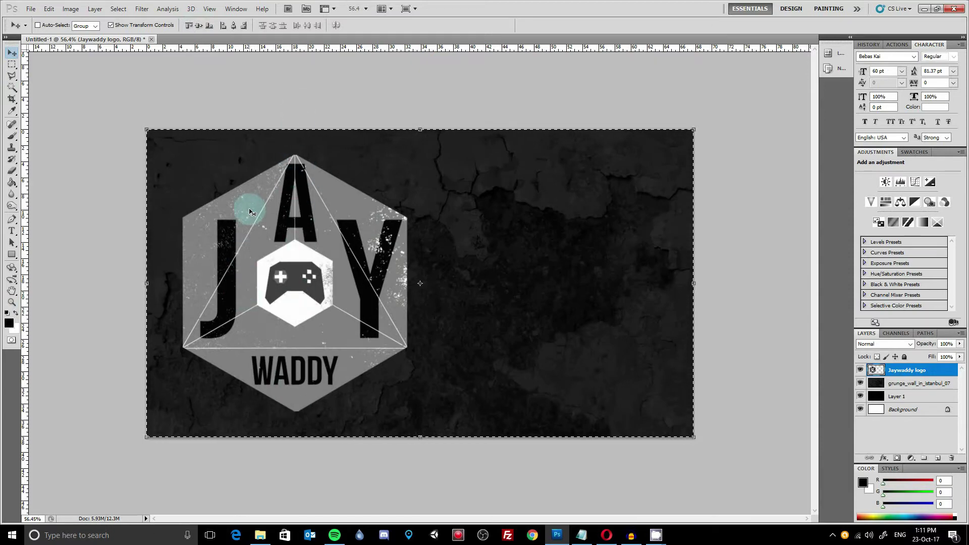
pyautogui.hotkey('ctrl', 'd')
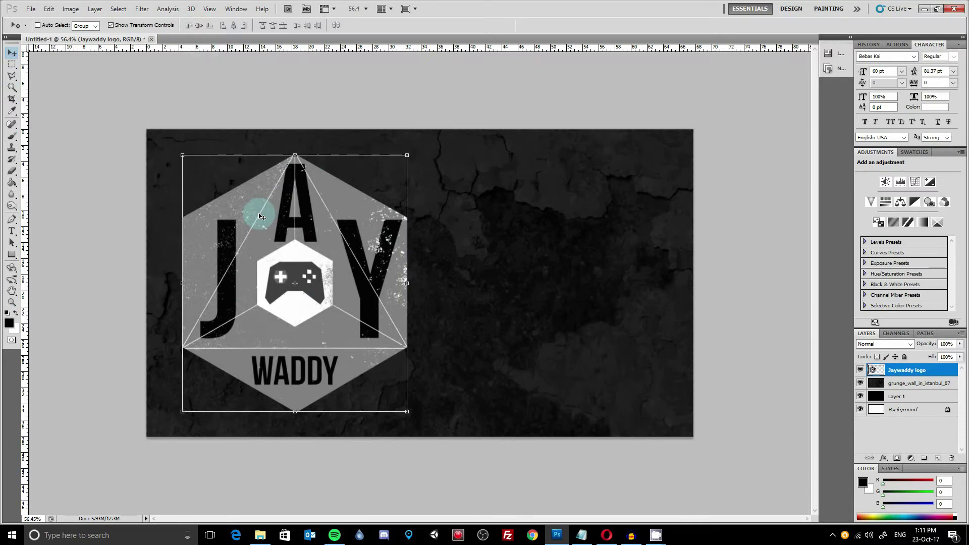
# Add the two-line text "This stream is currently / offline" to the right of the logo and enlarge "offline" to 201 pt.
pyautogui.click(12, 232)
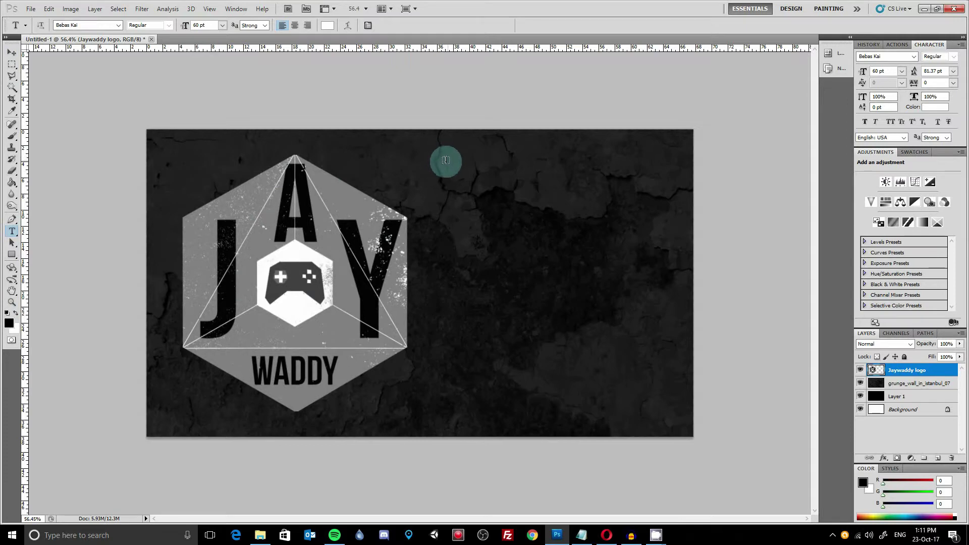
pyautogui.click(445, 161)
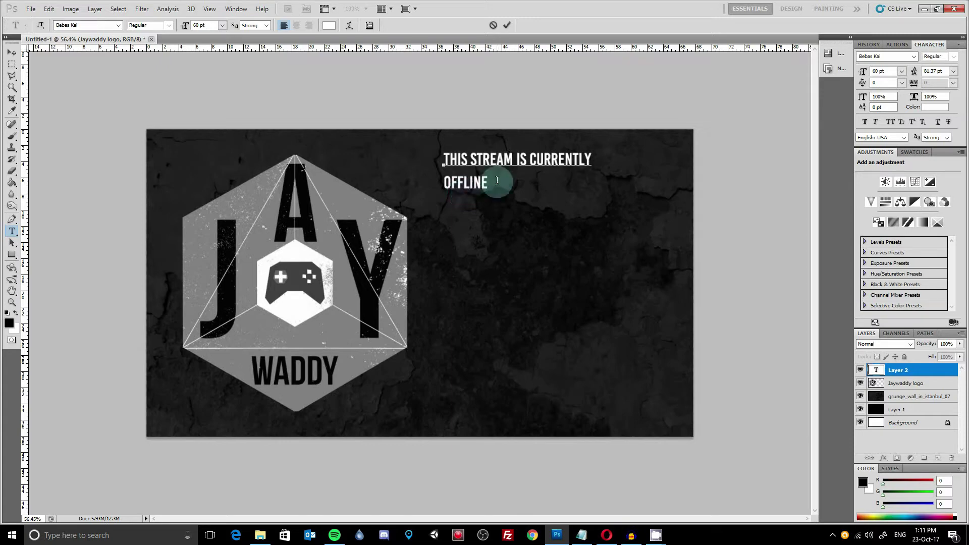
pyautogui.moveTo(488, 182); pyautogui.dragTo(431, 184)
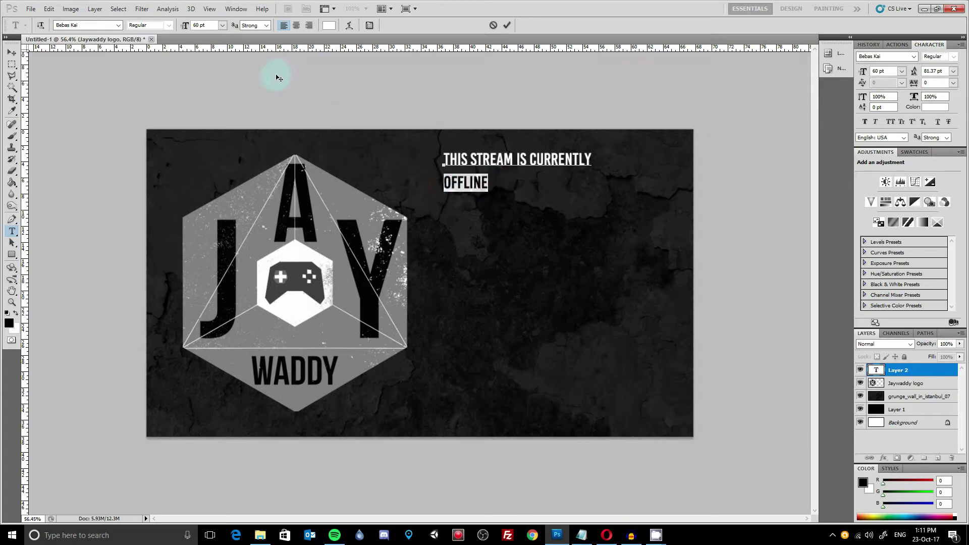
pyautogui.click(211, 25)
pyautogui.scroll(20, 210, 24)
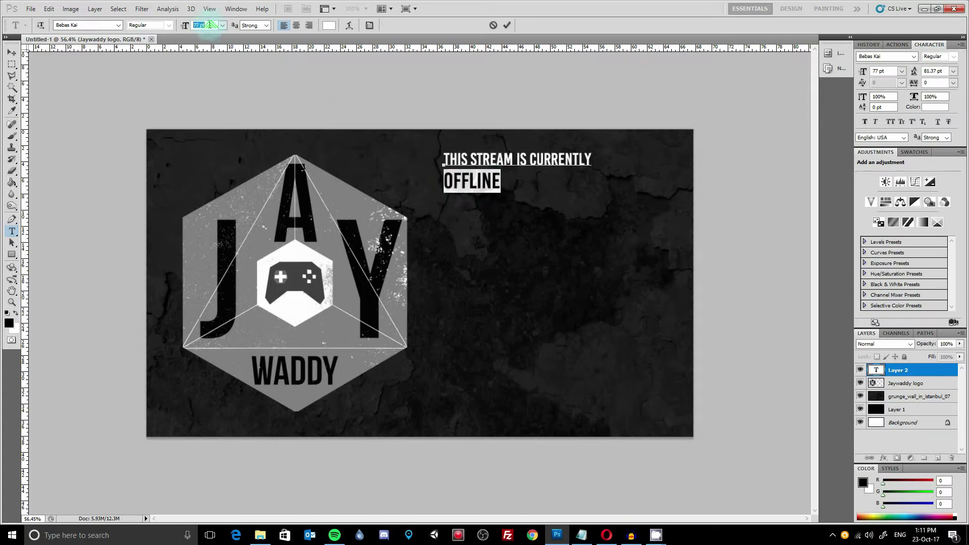
pyautogui.scroll(20, 205, 23)
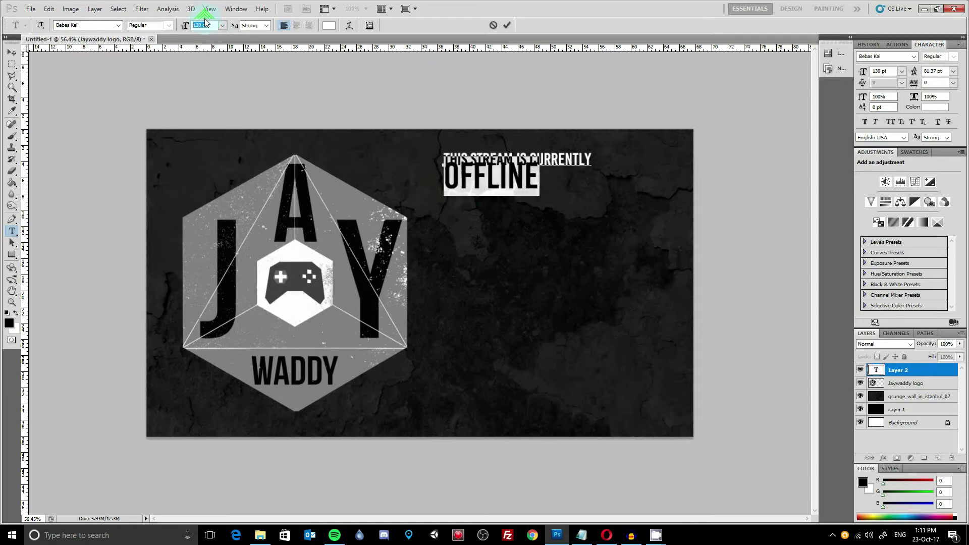
pyautogui.scroll(15, 205, 21)
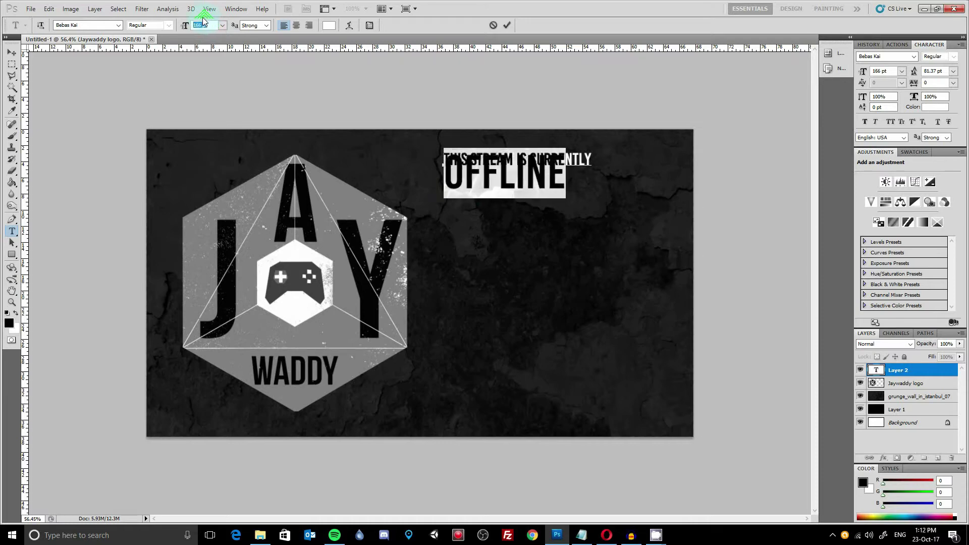
pyautogui.scroll(20, 206, 20)
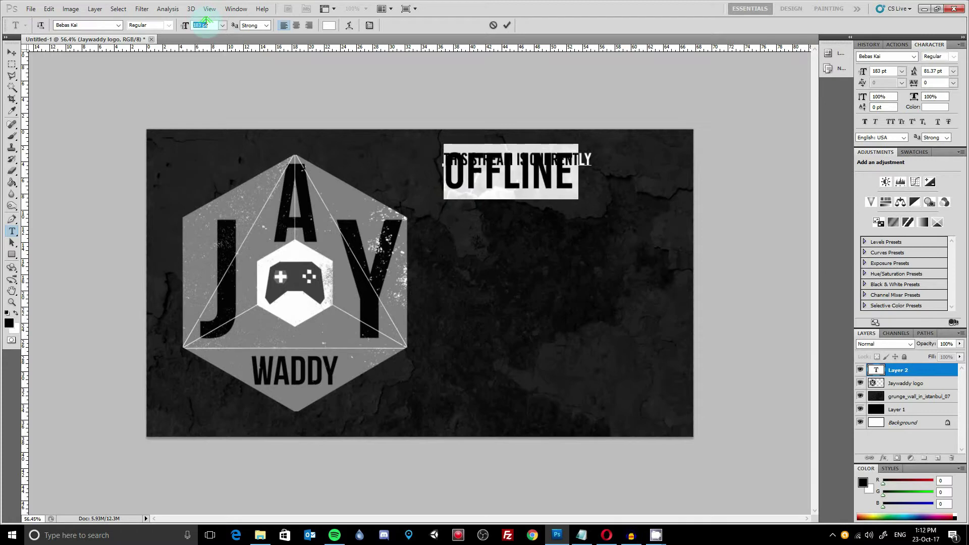
pyautogui.scroll(-1, 206, 20)
pyautogui.scroll(-3, 206, 21)
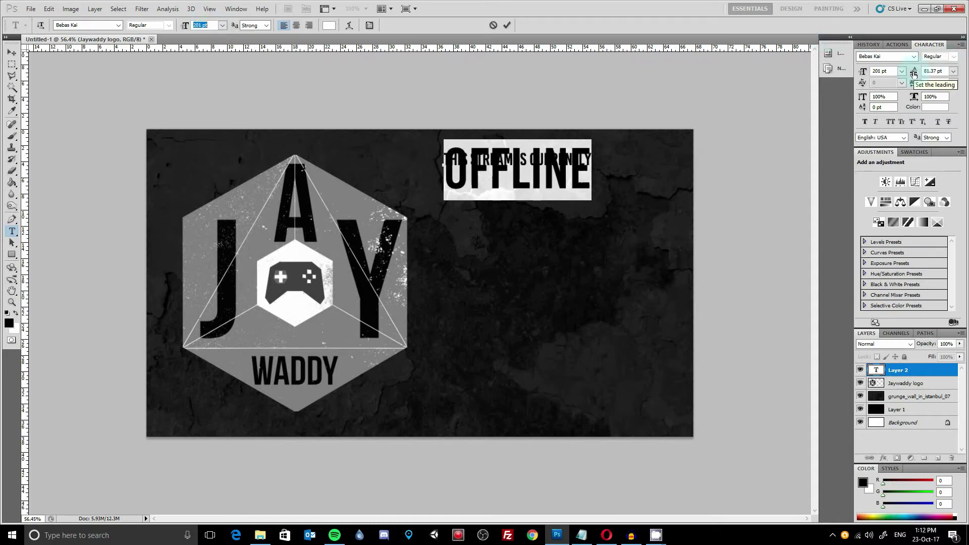
# Set the leading of "offline" to 160.37 pt and move the text block so its top lines up with the logo's top.
pyautogui.moveTo(915, 73); pyautogui.dragTo(954, 73)
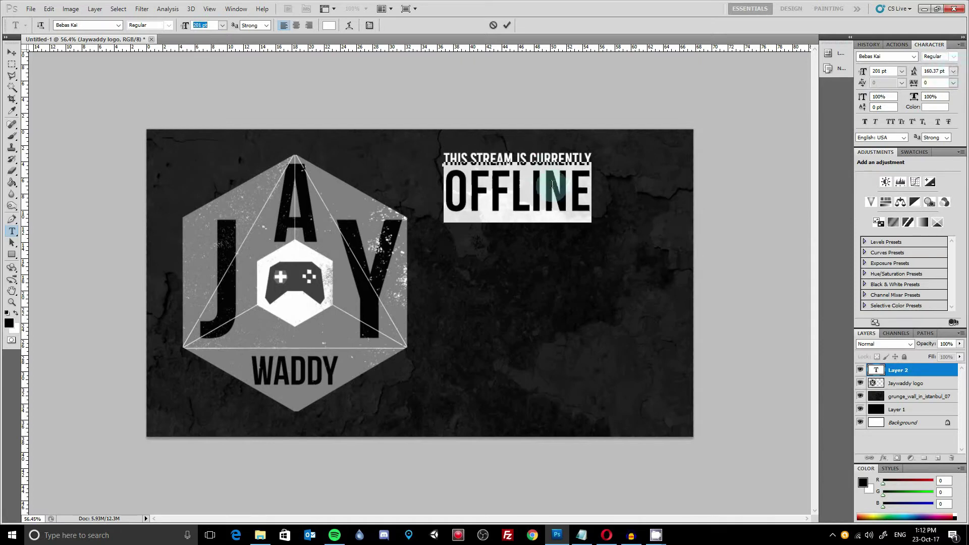
pyautogui.click(567, 240)
pyautogui.moveTo(594, 272); pyautogui.dragTo(620, 278)
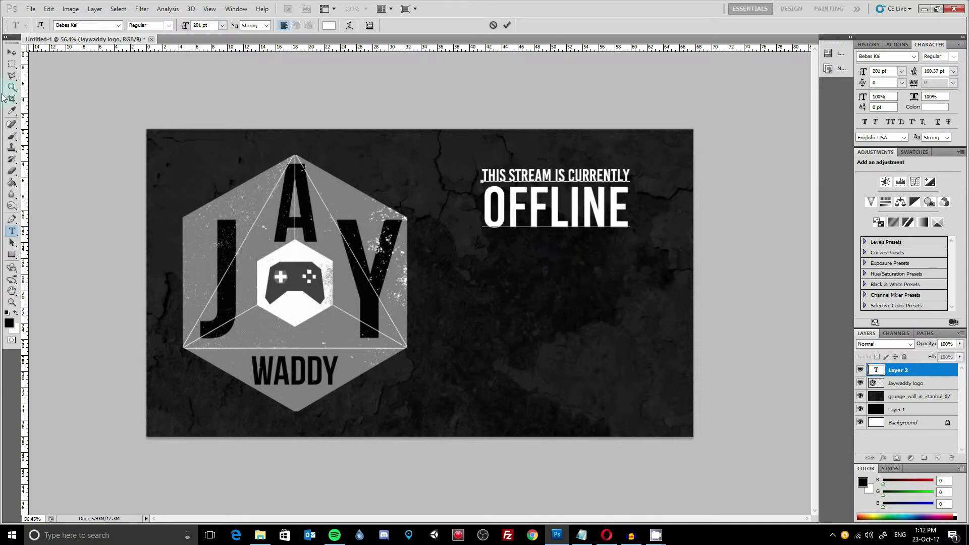
pyautogui.click(10, 54)
pyautogui.moveTo(597, 207)
pyautogui.mouseDown()
pyautogui.moveTo(592, 195)
pyautogui.moveTo(614, 195)
pyautogui.moveTo(594, 196)
pyautogui.mouseUp()
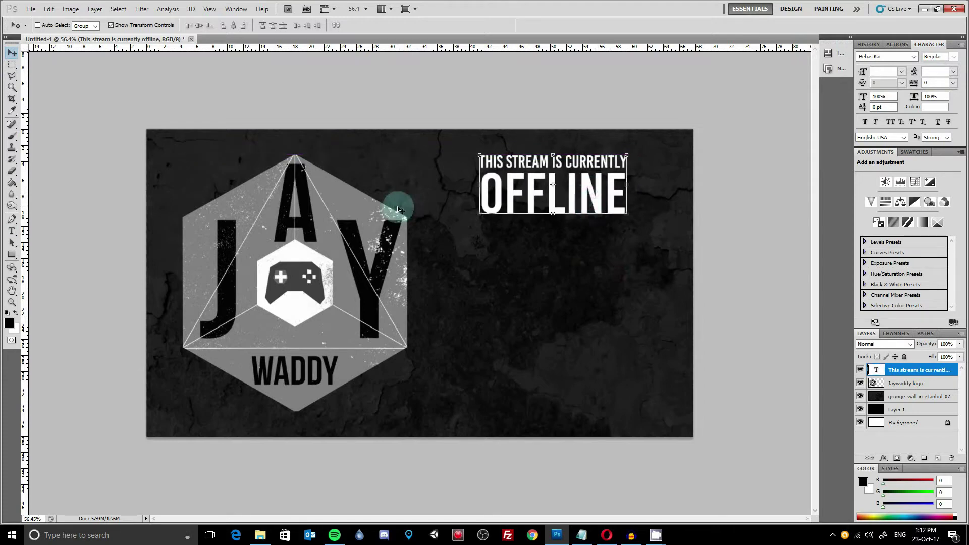
# Recolour the line "This stream is currently" to light grey #a2a1a1, starting from the logo's grey.
pyautogui.click(11, 231)
pyautogui.moveTo(499, 212); pyautogui.dragTo(616, 158)
pyautogui.moveTo(478, 158); pyautogui.dragTo(629, 155)
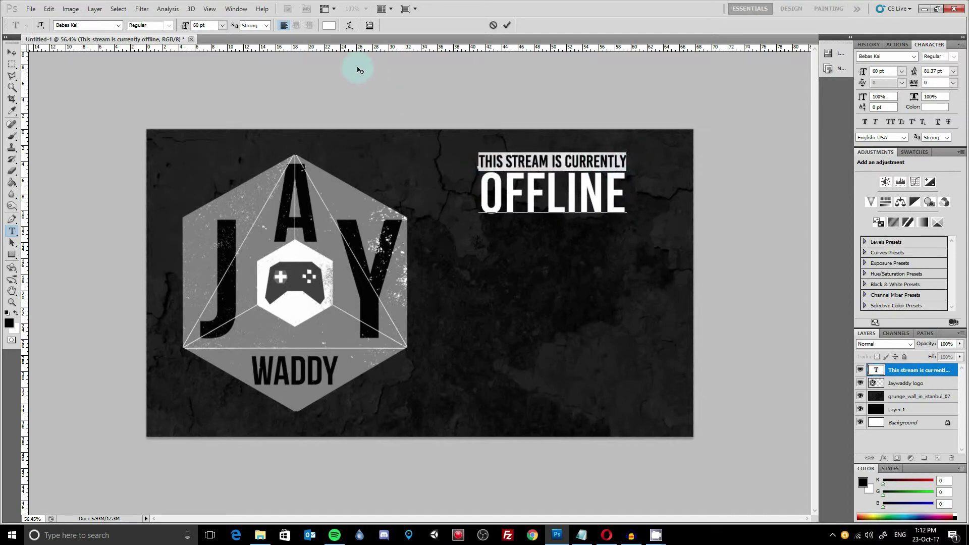
pyautogui.click(328, 26)
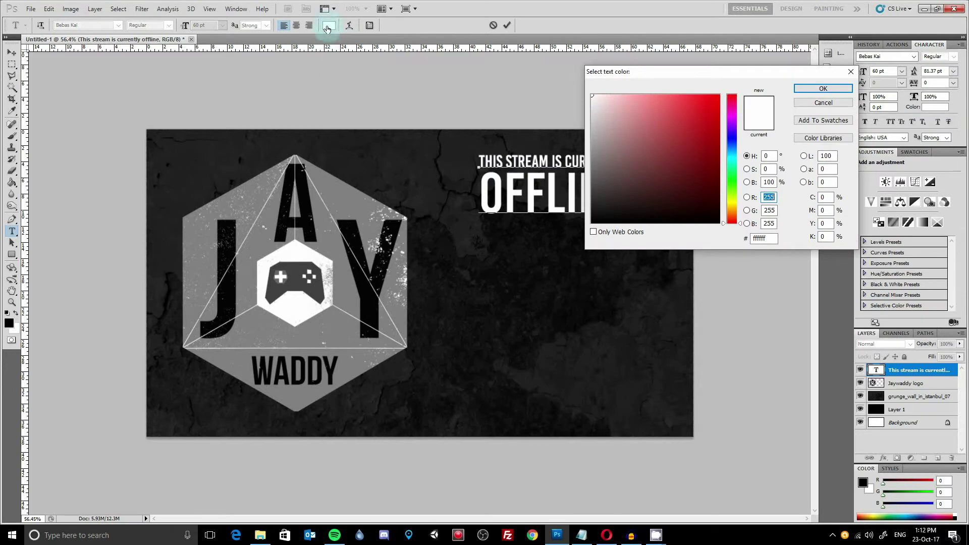
pyautogui.click(324, 176)
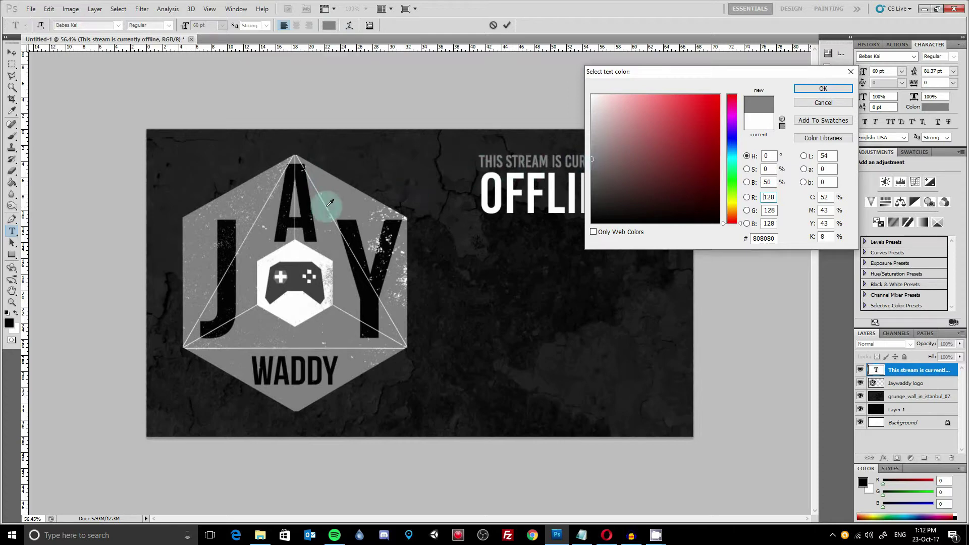
pyautogui.moveTo(592, 154); pyautogui.dragTo(592, 142)
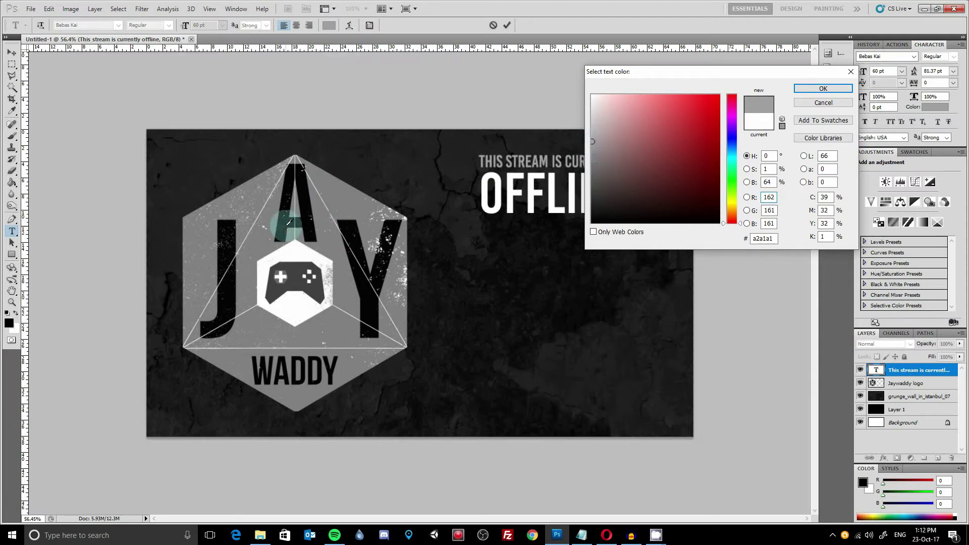
pyautogui.click(809, 91)
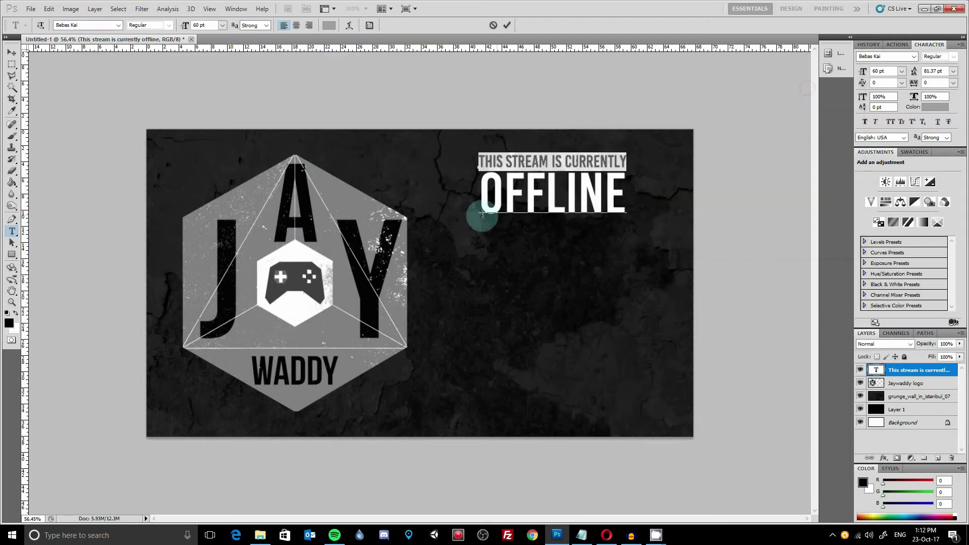
pyautogui.click(13, 136)
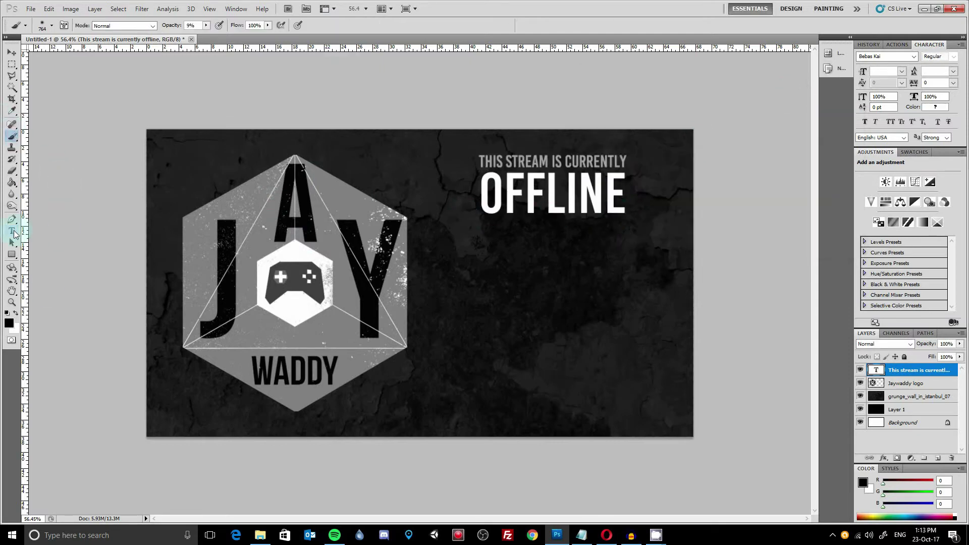
# Add the text "You can find me at:" below "offline" and colour it #a2a1a1, sampled from the heading's first line.
pyautogui.click(12, 233)
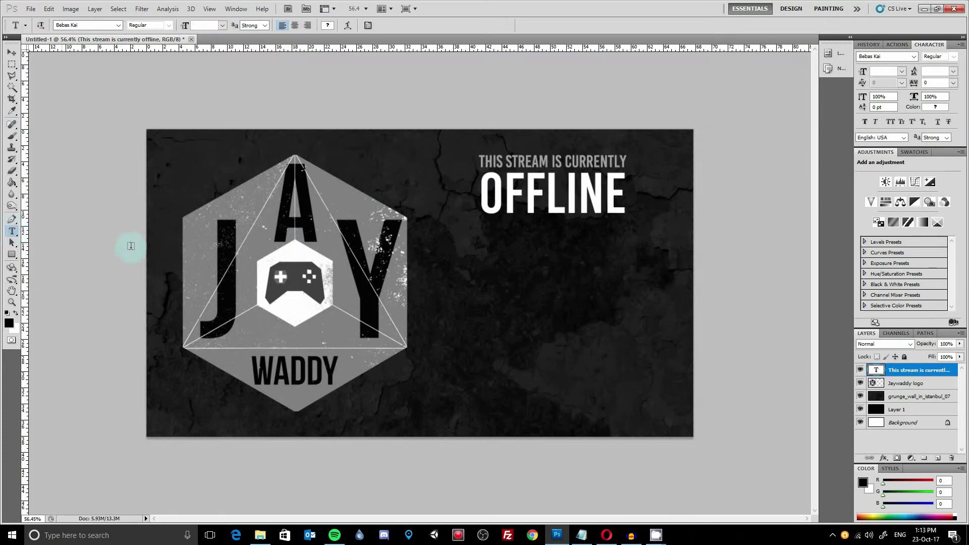
pyautogui.click(483, 254)
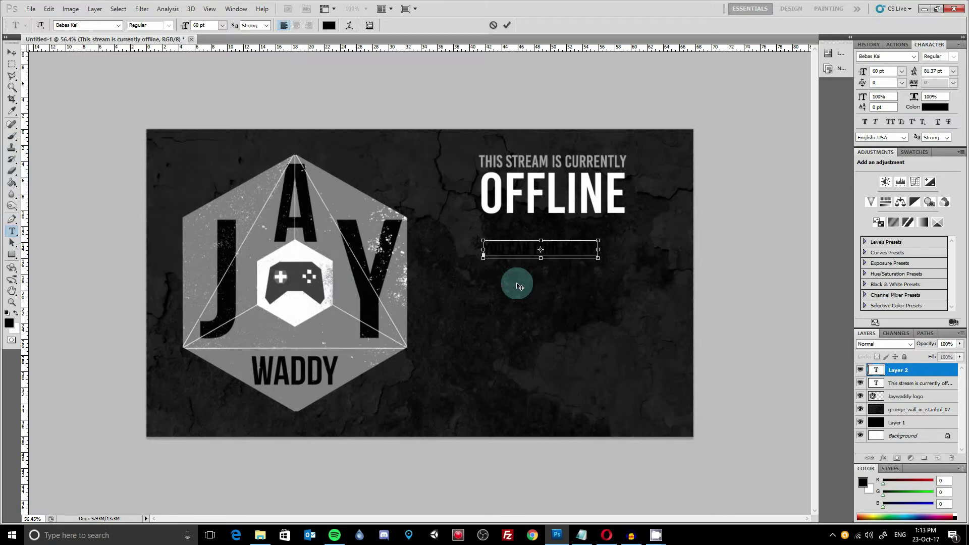
pyautogui.hotkey('ctrl', 'a')
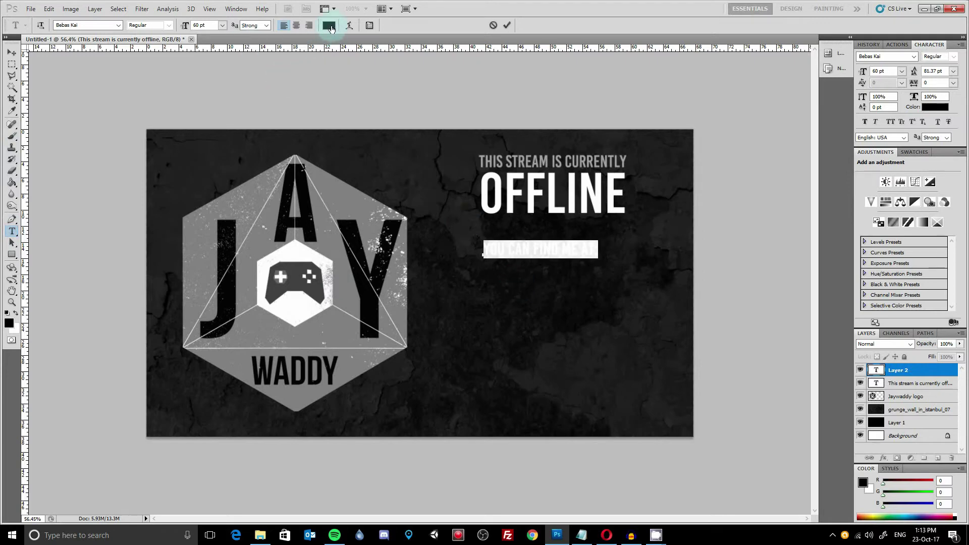
pyautogui.click(329, 26)
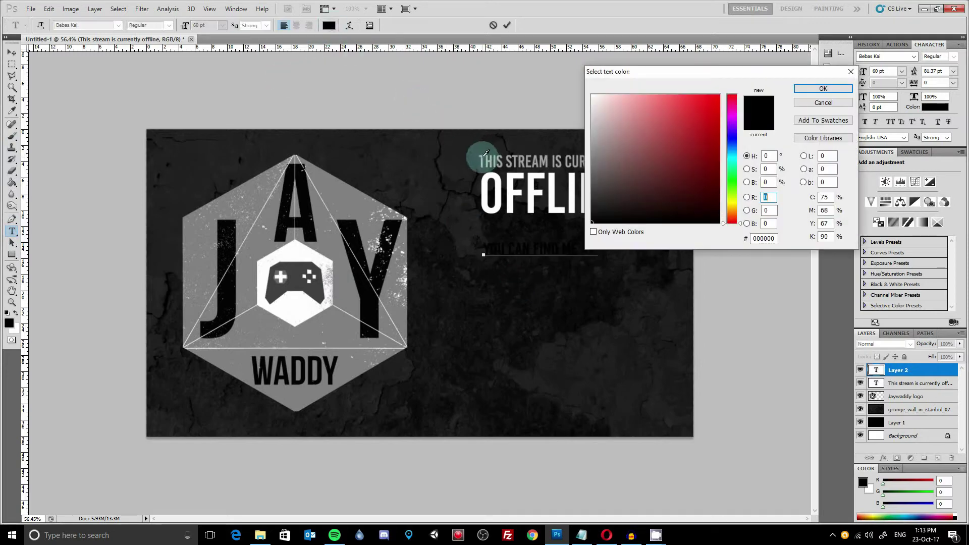
pyautogui.click(486, 153)
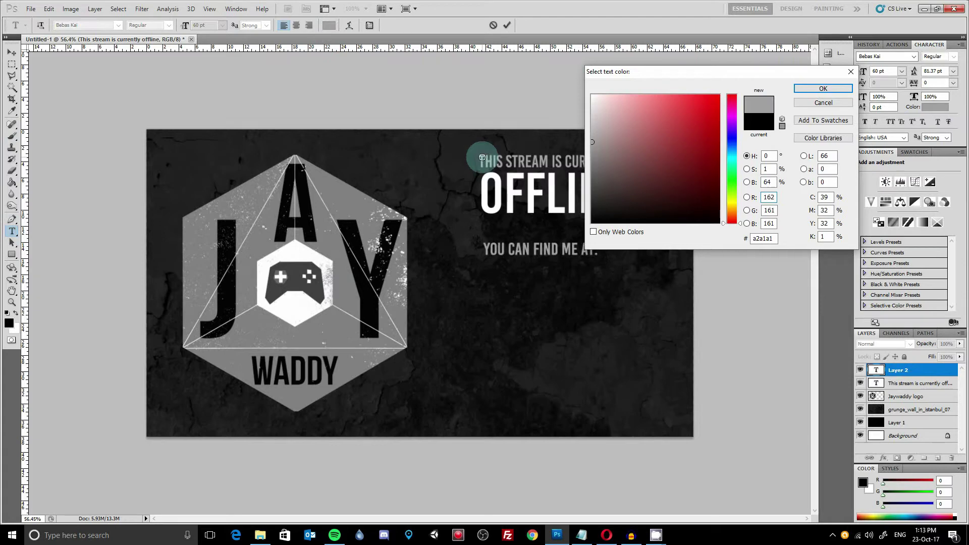
pyautogui.click(821, 90)
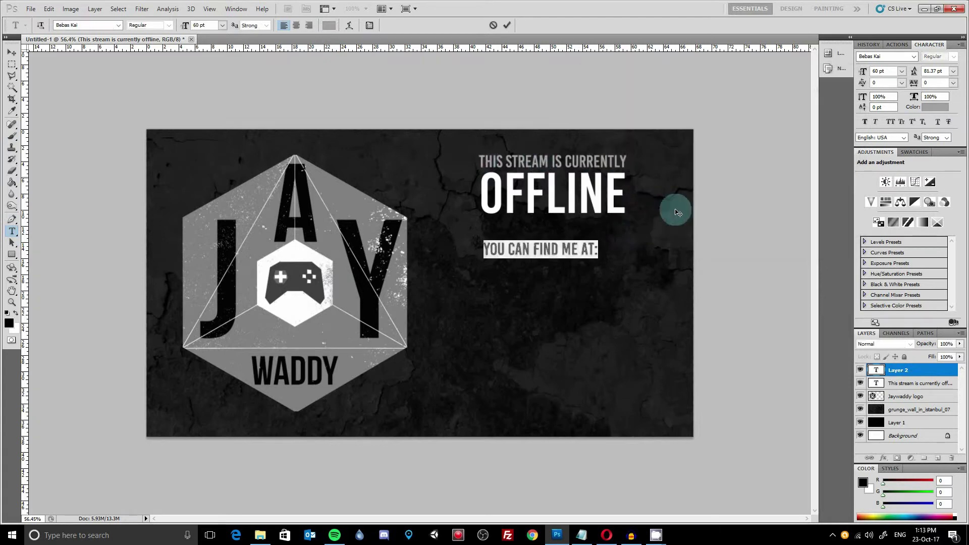
# Copy the YouTube, Twitter and Instagram lines from the Notepad note and insert them below "You can find me at:" in the Photoshop banner.
pyautogui.click(598, 249)
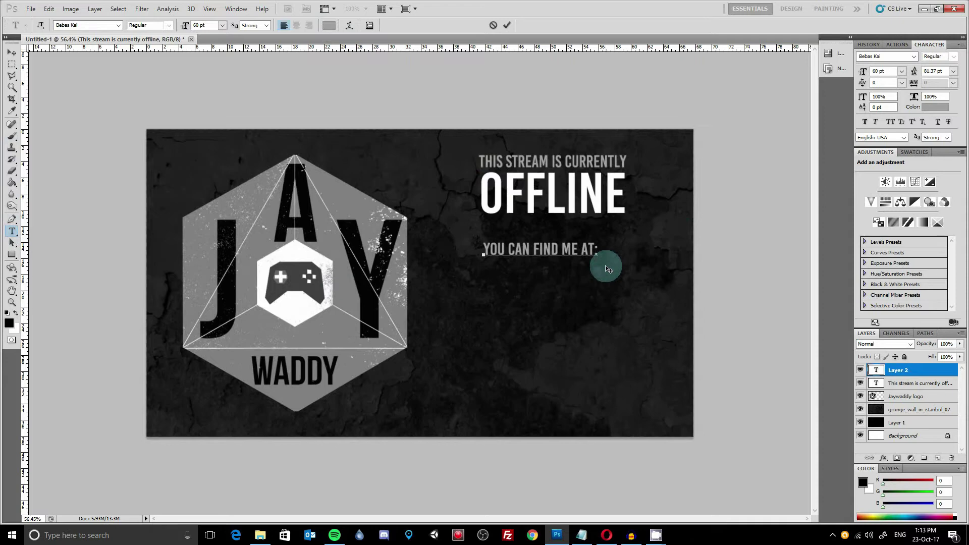
pyautogui.click(581, 535)
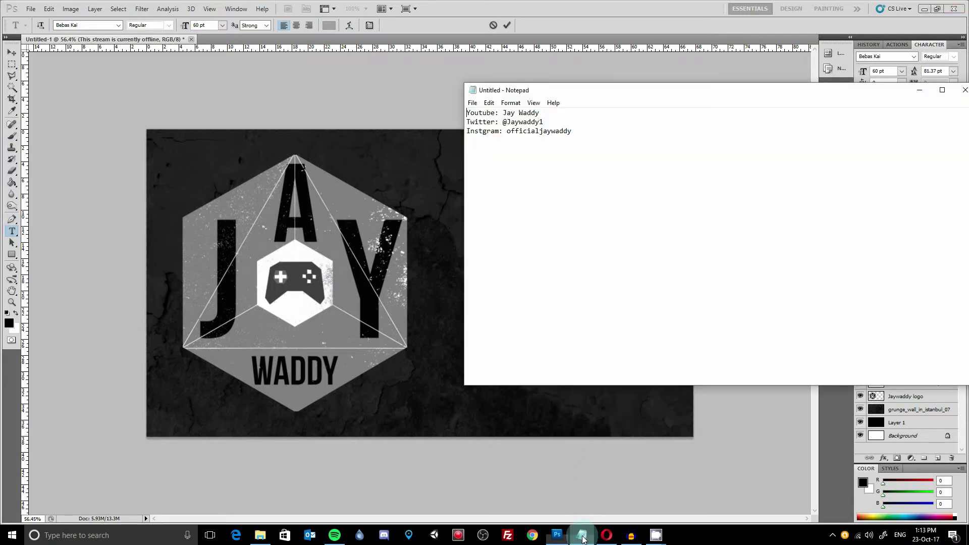
pyautogui.moveTo(580, 133); pyautogui.dragTo(423, 113)
pyautogui.click(421, 109)
pyautogui.click(509, 276)
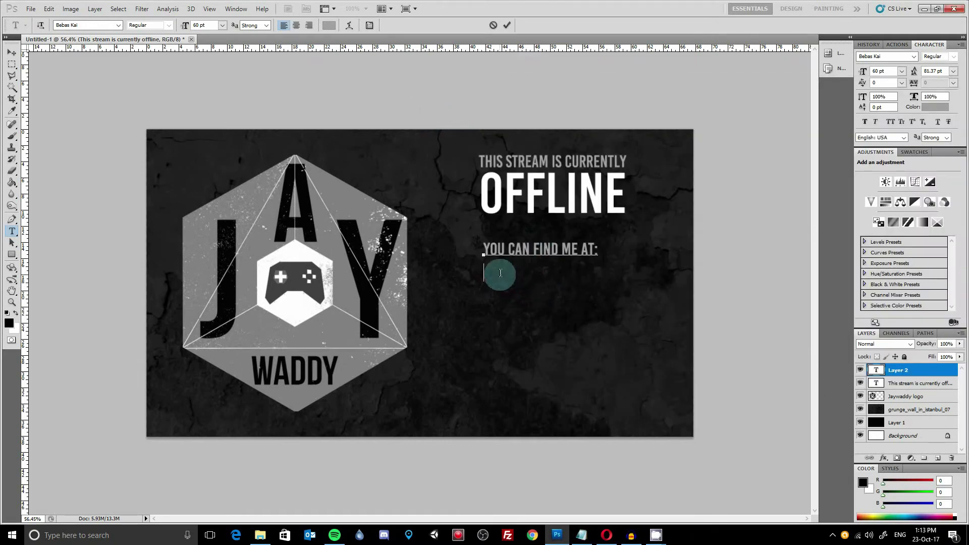
pyautogui.write('YOUTUBE: JAY WADDY TWITTER: @JAYWADDY1 INSTGRAM: OFFICIALJAYWADDY')
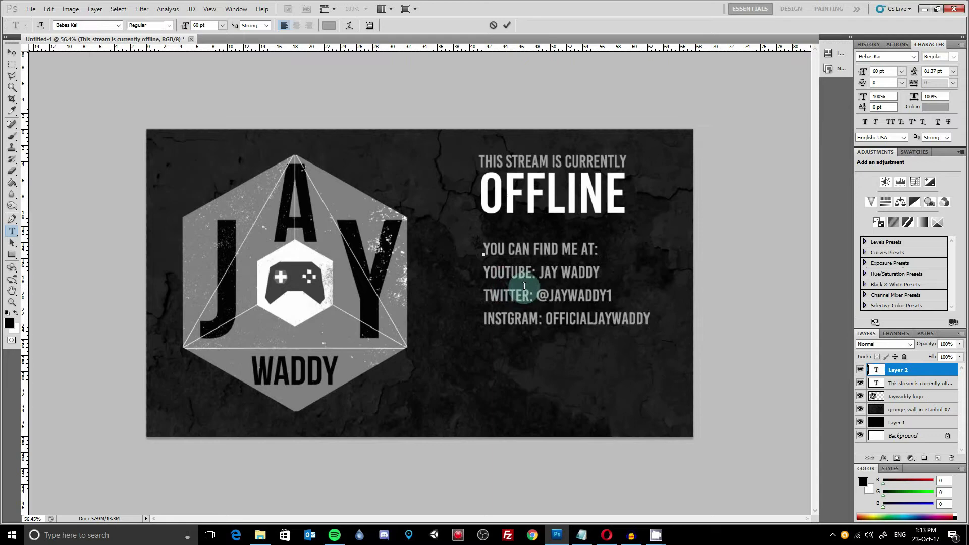
# Recolour the three social media lines white #ffffff, sampled from the word "offline".
pyautogui.moveTo(650, 319); pyautogui.dragTo(483, 279)
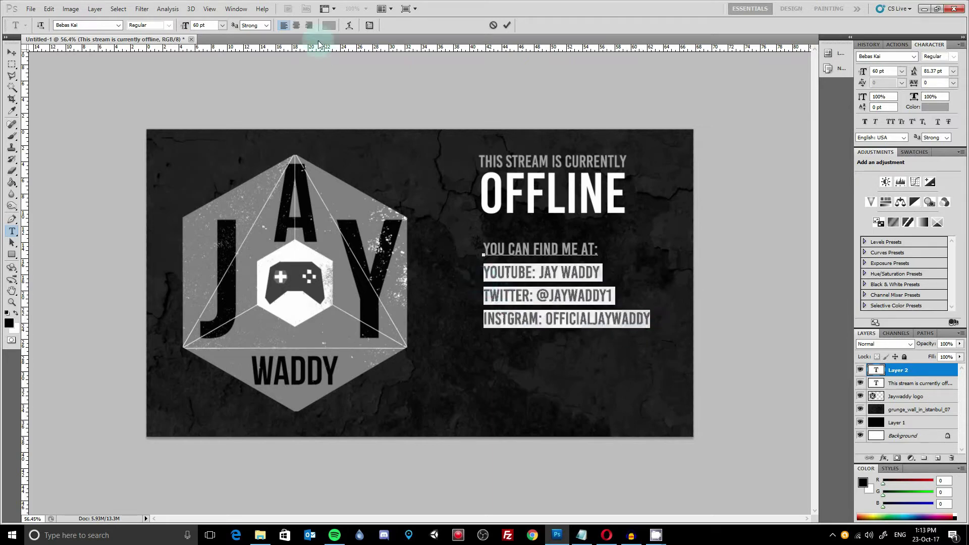
pyautogui.click(328, 25)
pyautogui.click(493, 172)
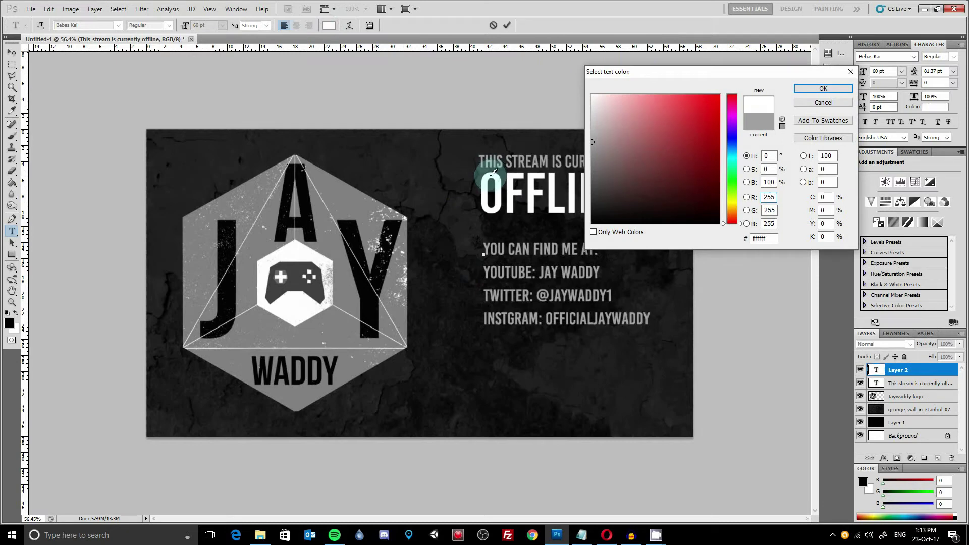
pyautogui.click(811, 91)
# Delete the "Youtube:", "Twitter:" and "Instgram:" prefixes and move the text block so its right edge lines up with "offline".
pyautogui.click(539, 279)
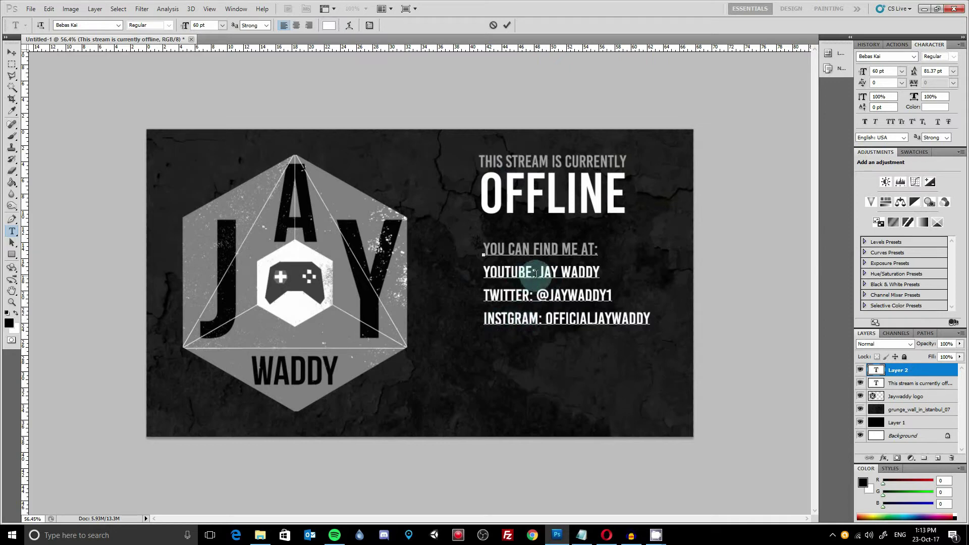
pyautogui.moveTo(538, 273); pyautogui.dragTo(467, 276)
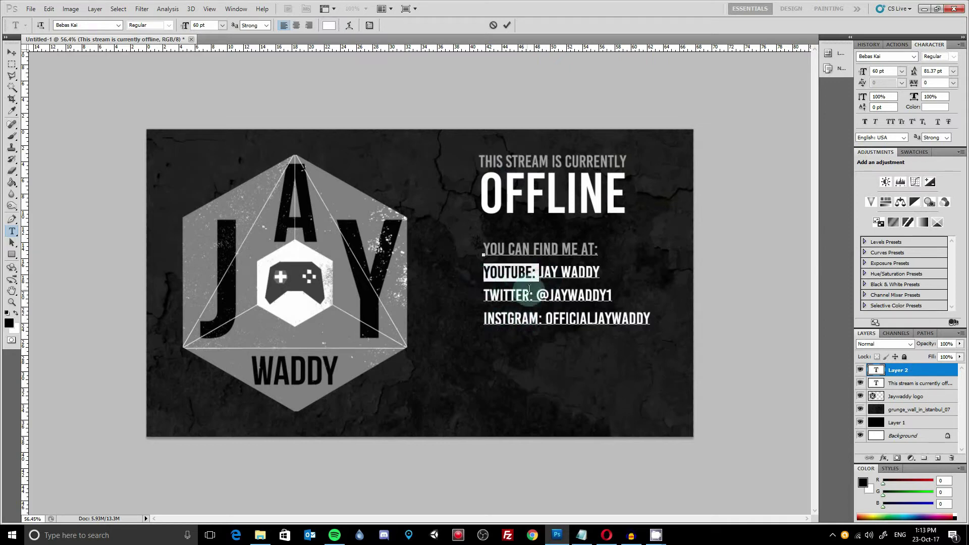
pyautogui.press('BackSpace')
pyautogui.moveTo(536, 297); pyautogui.dragTo(471, 298)
pyautogui.press('BackSpace')
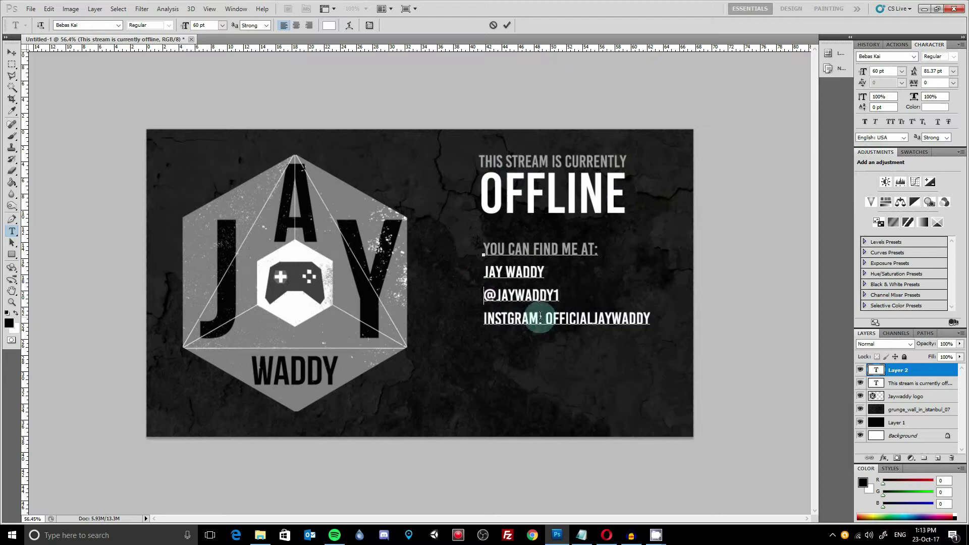
pyautogui.moveTo(547, 319); pyautogui.dragTo(471, 320)
pyautogui.press('BackSpace')
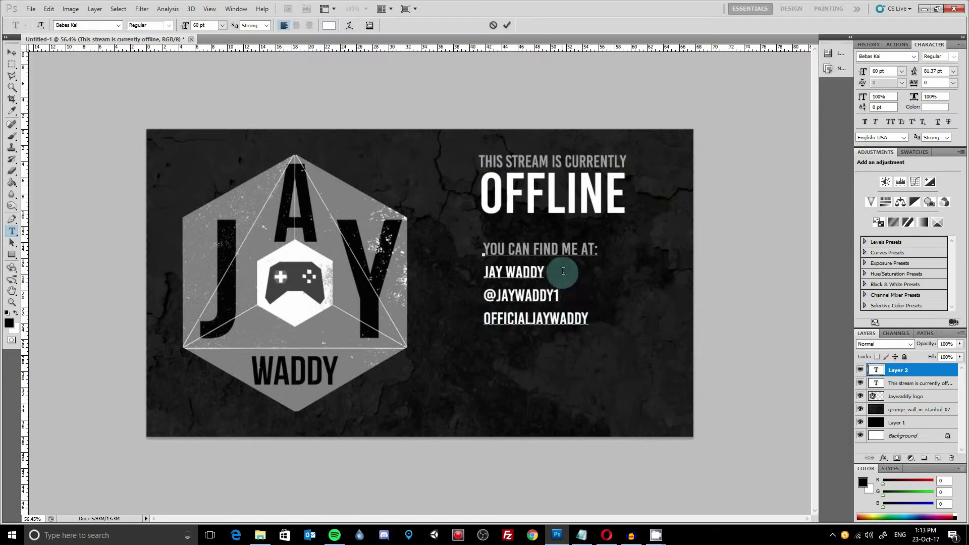
pyautogui.click(12, 52)
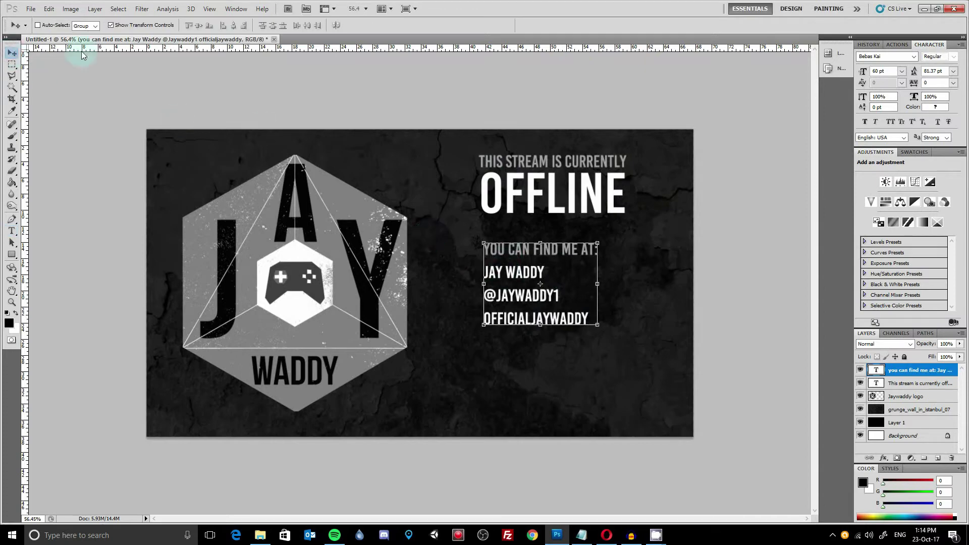
pyautogui.moveTo(549, 287); pyautogui.dragTo(576, 290)
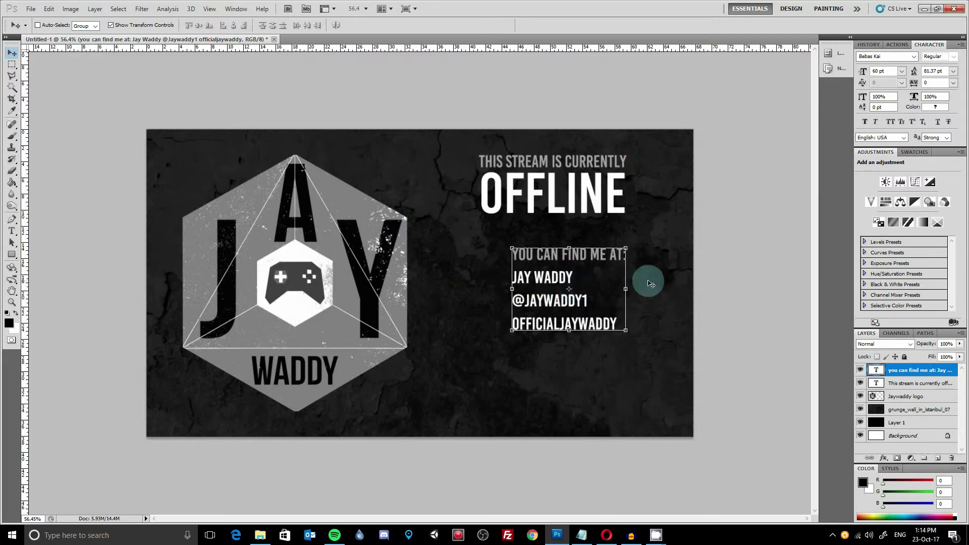
# Place Twitter.png from the Twitch Offline Banner folder in the document at its original size.
pyautogui.click(31, 9)
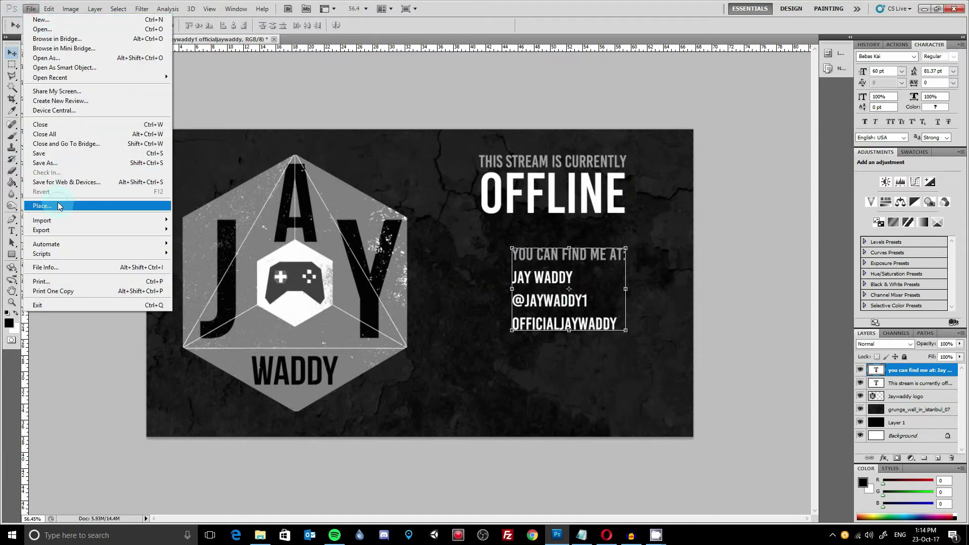
pyautogui.click(69, 206)
pyautogui.click(475, 129)
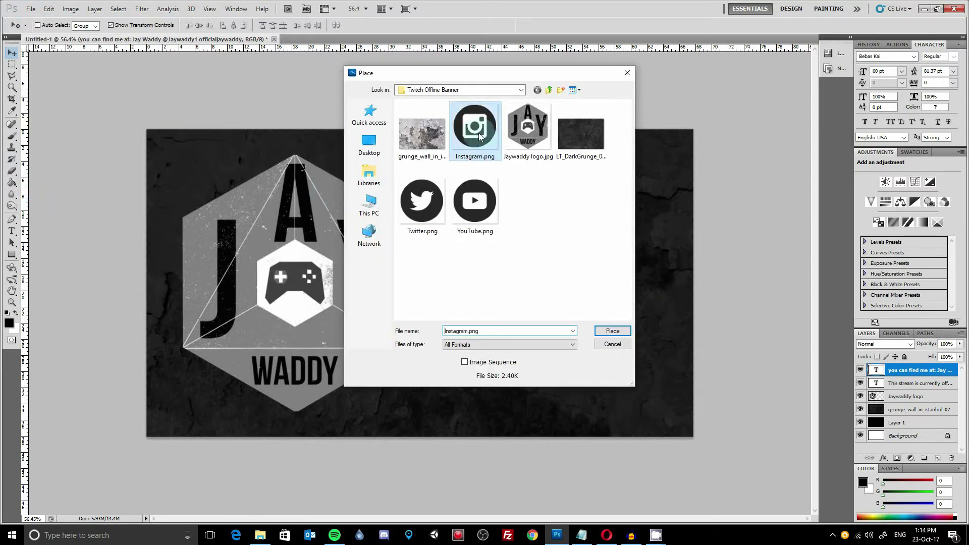
pyautogui.click(478, 211)
pyautogui.click(416, 209)
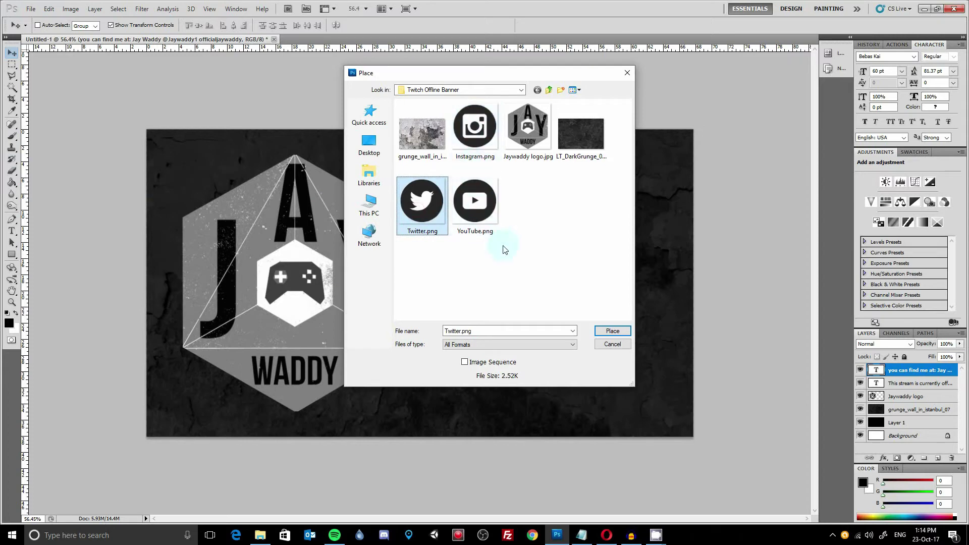
pyautogui.click(456, 195)
pyautogui.click(466, 144)
pyautogui.click(436, 200)
pyautogui.click(610, 331)
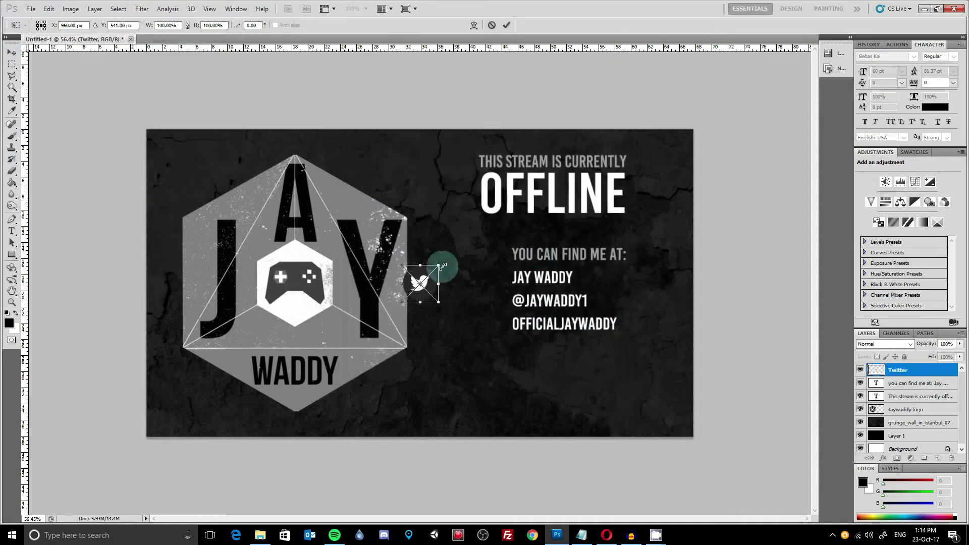
pyautogui.press('Return')
# Place YouTube.png in the banner at its original size.
pyautogui.click(30, 8)
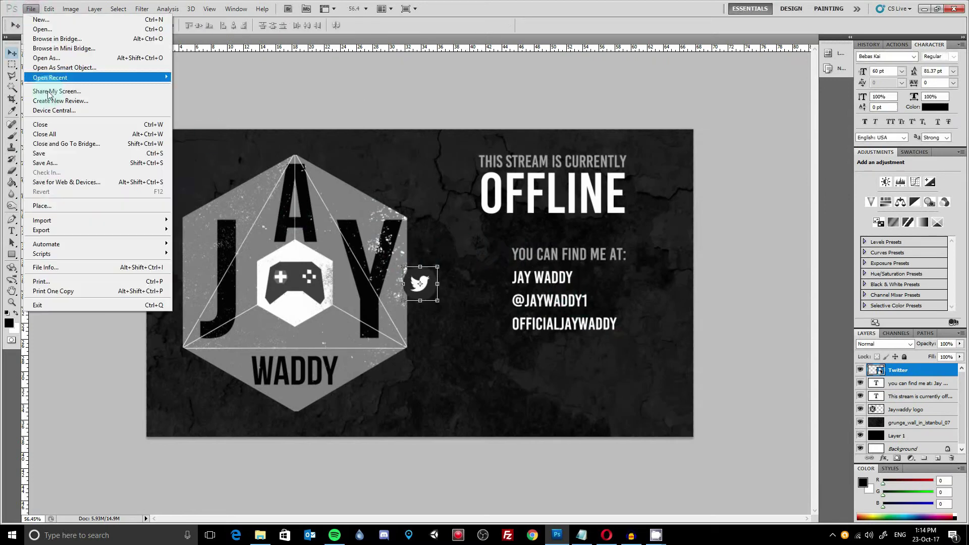
pyautogui.click(53, 205)
pyautogui.moveTo(484, 71); pyautogui.dragTo(560, 71)
pyautogui.click(558, 197)
pyautogui.click(686, 330)
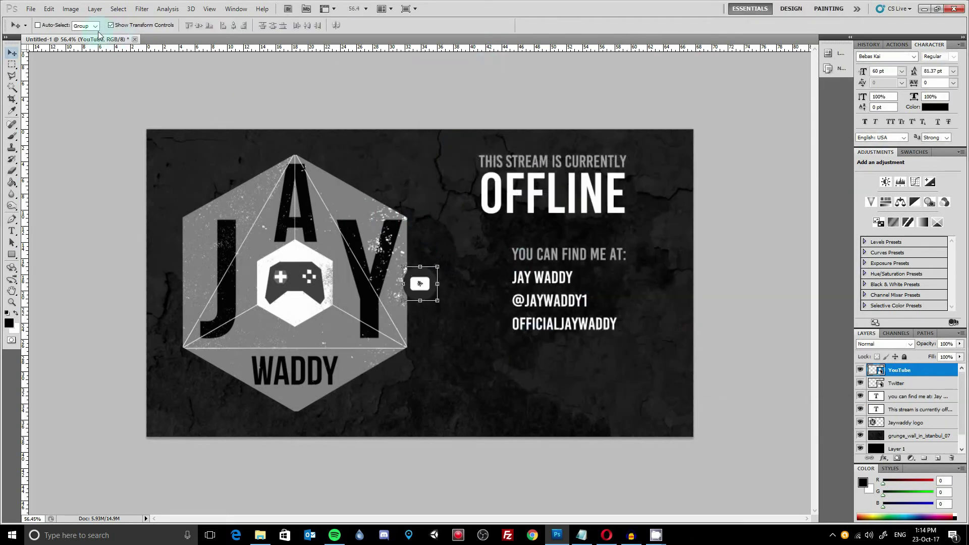
# Place Instagram.png in the banner at 100% scale.
pyautogui.click(30, 8)
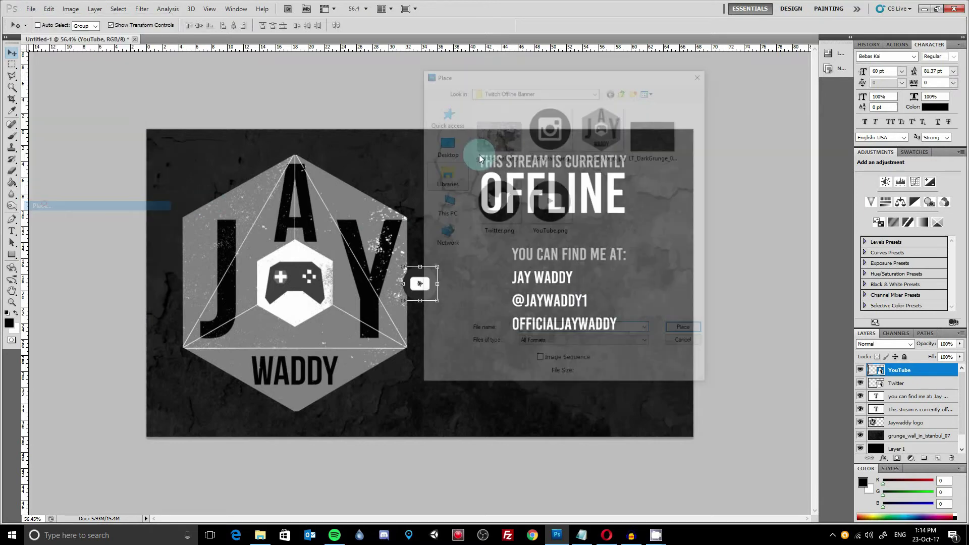
pyautogui.click(46, 206)
pyautogui.click(550, 127)
pyautogui.click(687, 331)
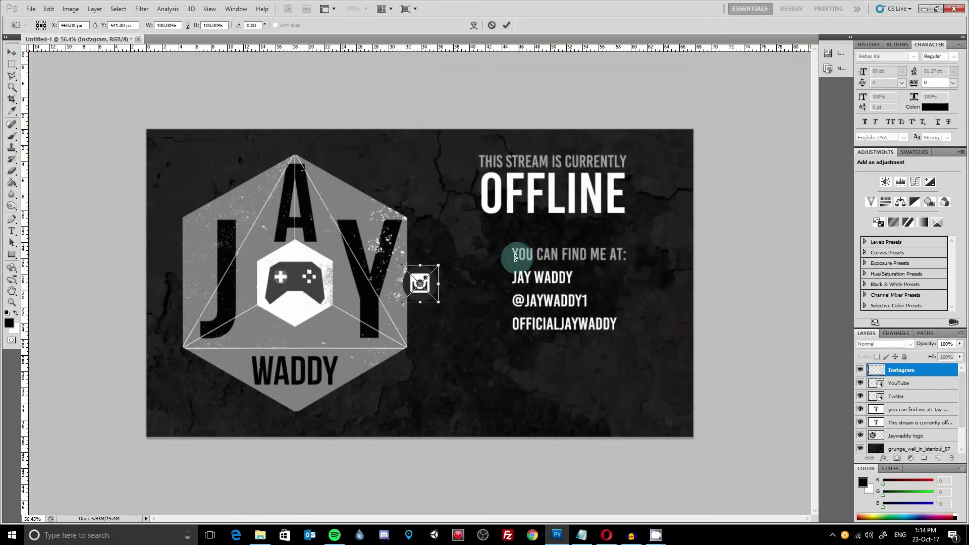
pyautogui.press('Return')
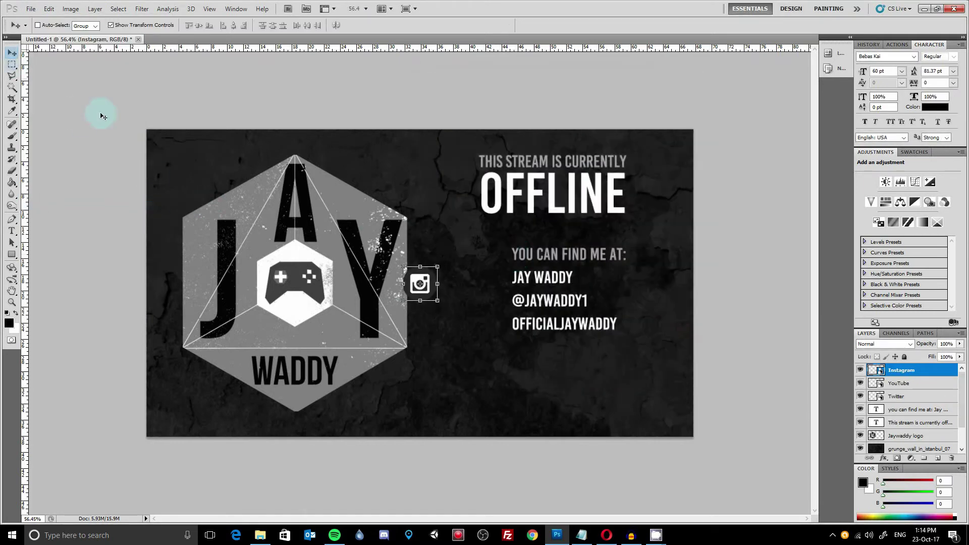
# Check the handle order in the Notepad note and move the Instagram icon to the left of the third handle.
pyautogui.moveTo(457, 343); pyautogui.dragTo(515, 329)
pyautogui.click(581, 535)
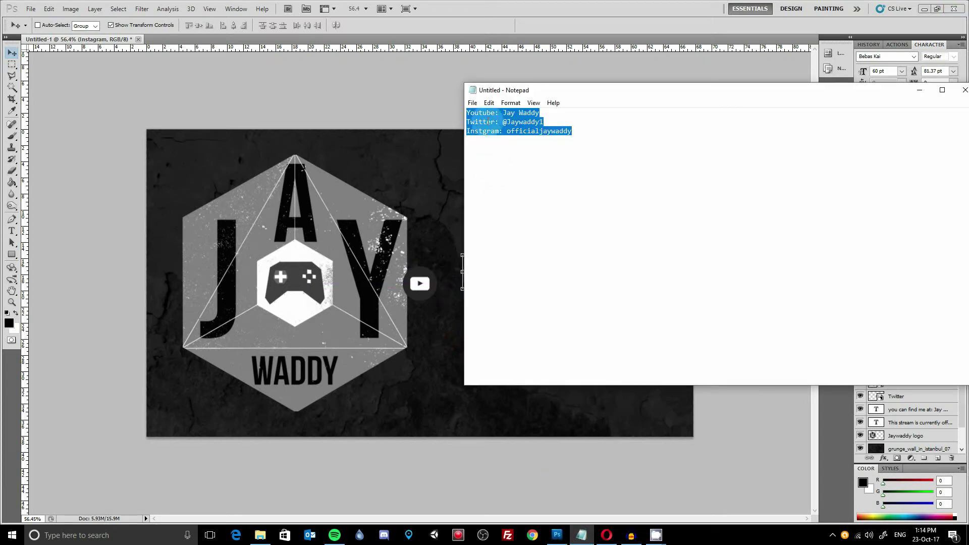
pyautogui.click(438, 142)
pyautogui.moveTo(488, 286); pyautogui.dragTo(495, 334)
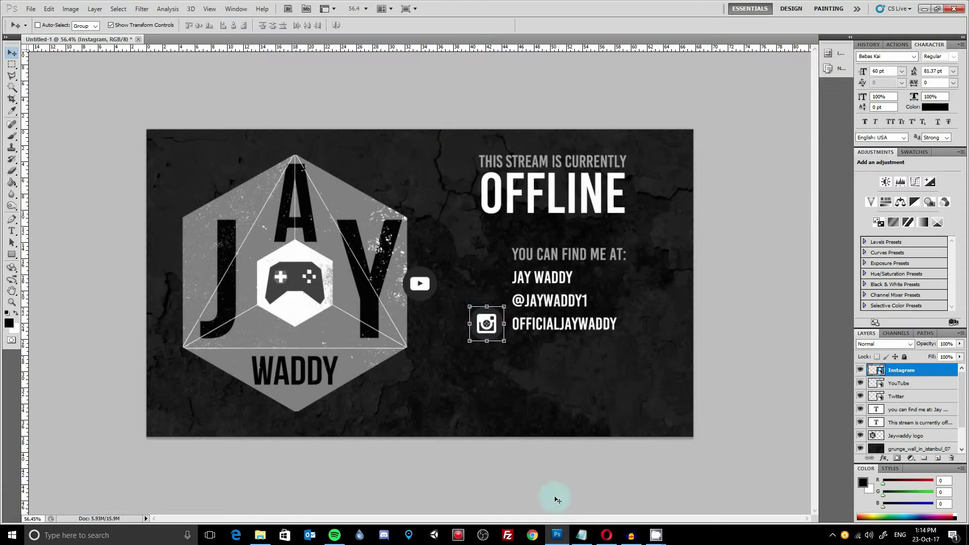
# Move the YouTube icon to the left of the first handle and the Twitter icon to the left of the second handle.
pyautogui.click(903, 386)
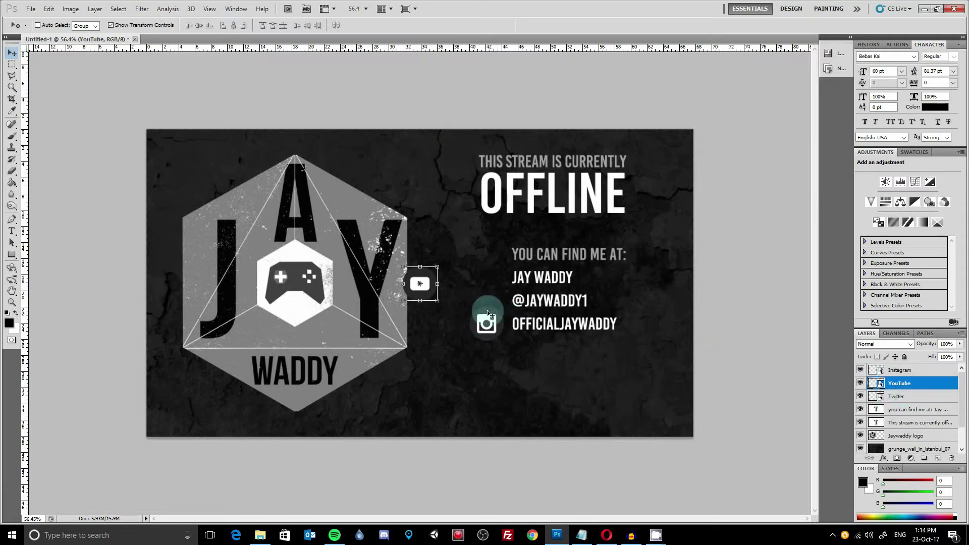
pyautogui.moveTo(423, 288); pyautogui.dragTo(490, 288)
pyautogui.click(579, 537)
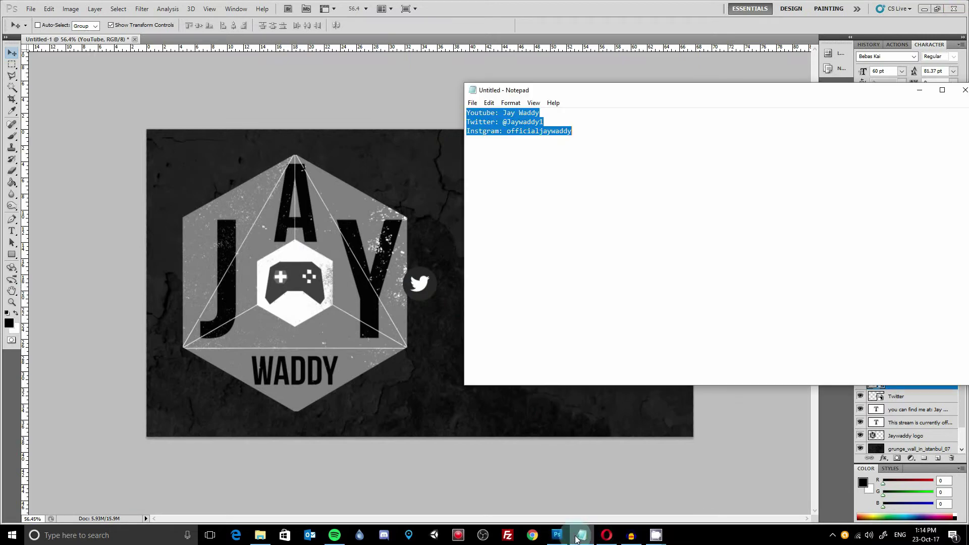
pyautogui.click(580, 536)
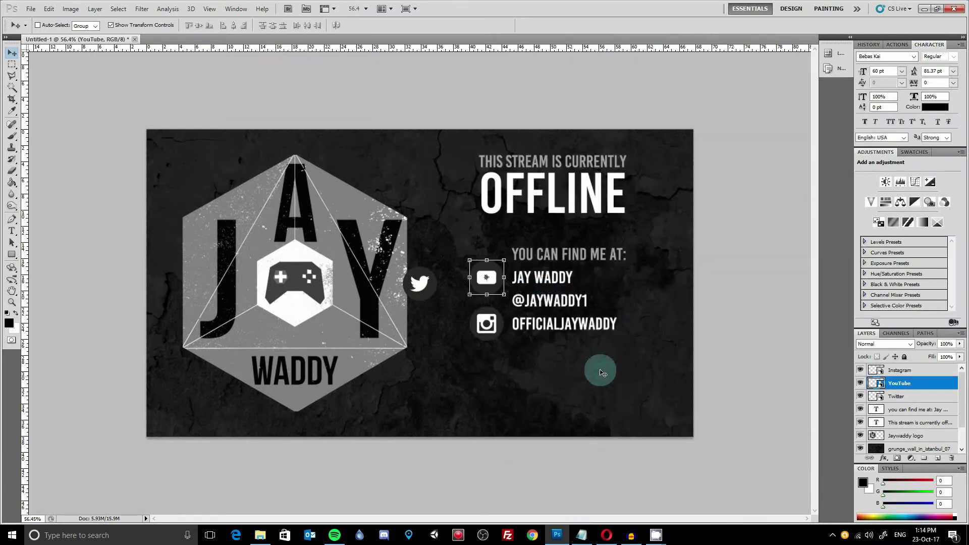
pyautogui.click(899, 396)
pyautogui.moveTo(435, 297); pyautogui.dragTo(493, 312)
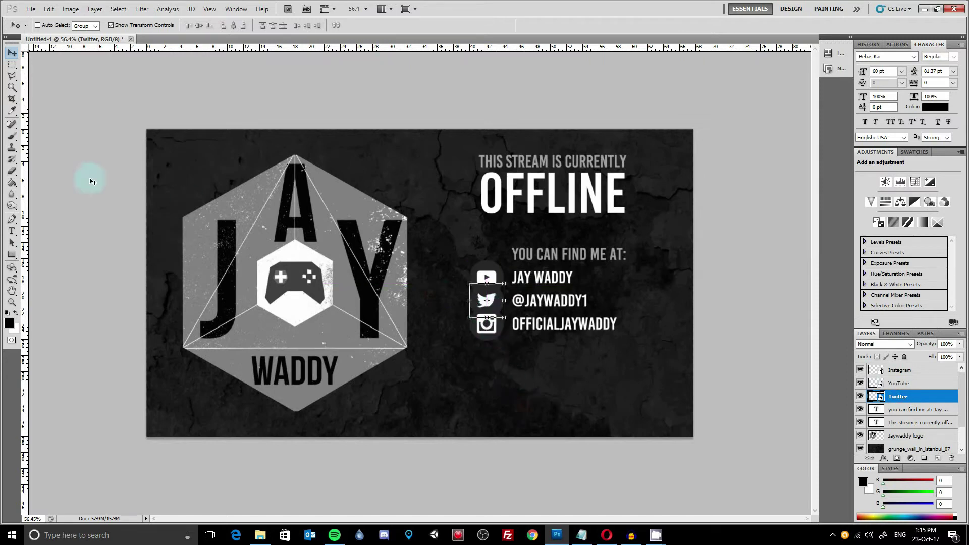
# Insert a blank line before the Twitter handle and another before the Instagram handle in the text block.
pyautogui.click(11, 136)
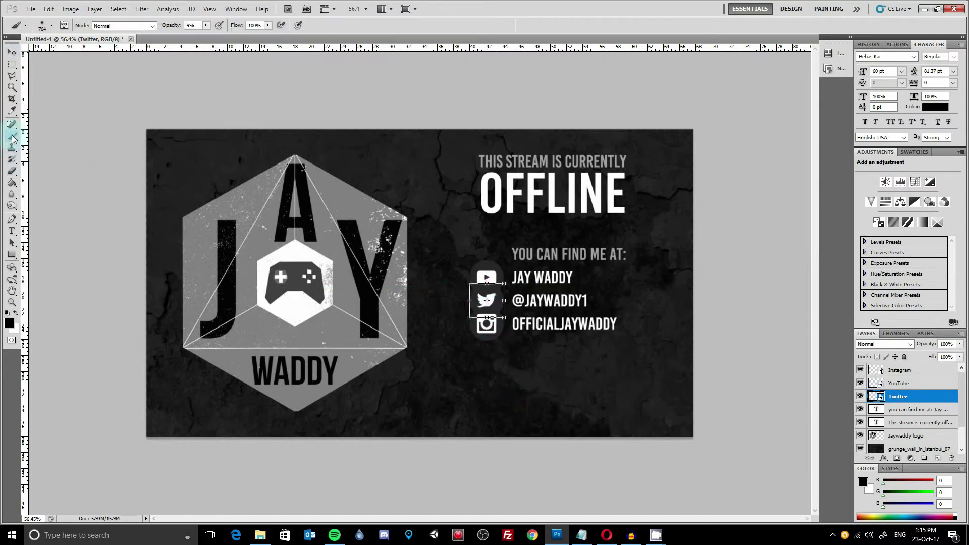
pyautogui.click(919, 410)
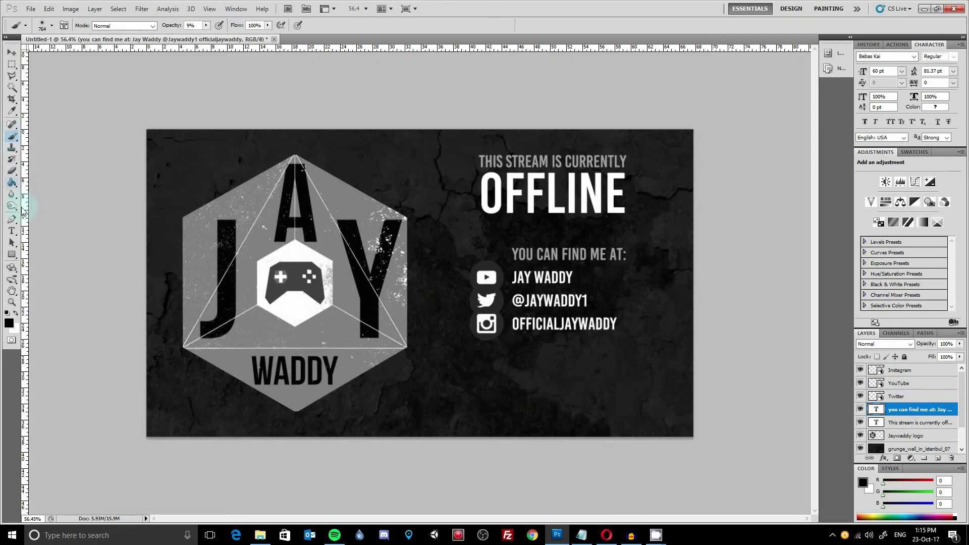
pyautogui.click(13, 231)
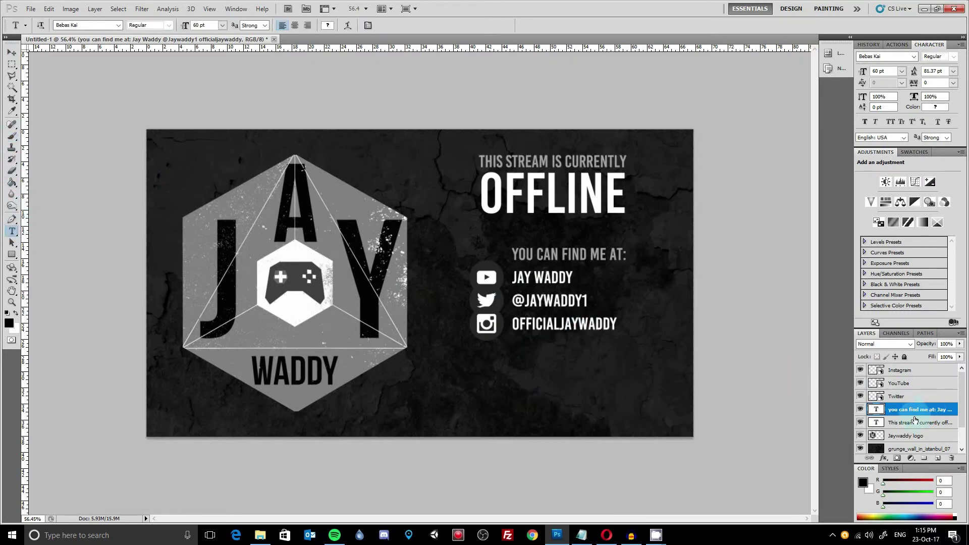
pyautogui.click(509, 279)
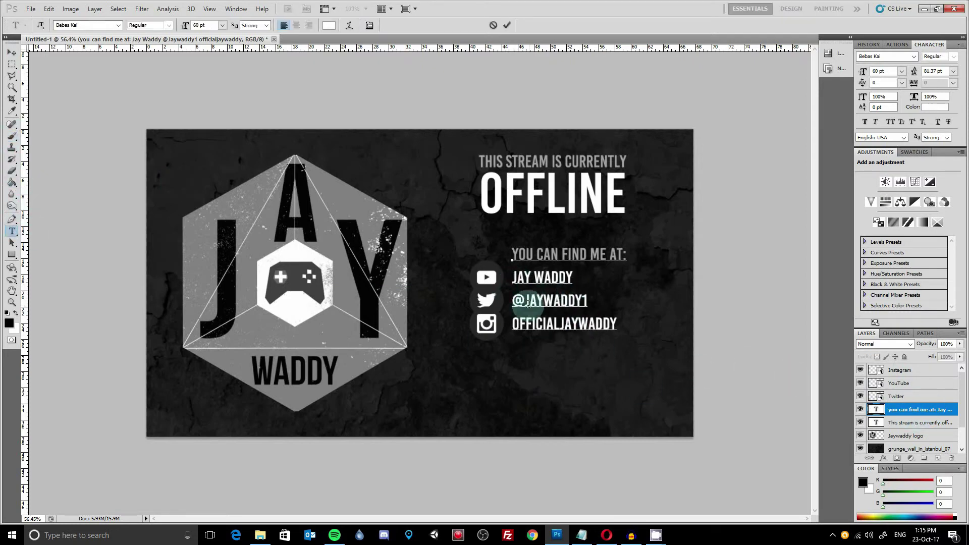
pyautogui.press('Return')
pyautogui.click(518, 336)
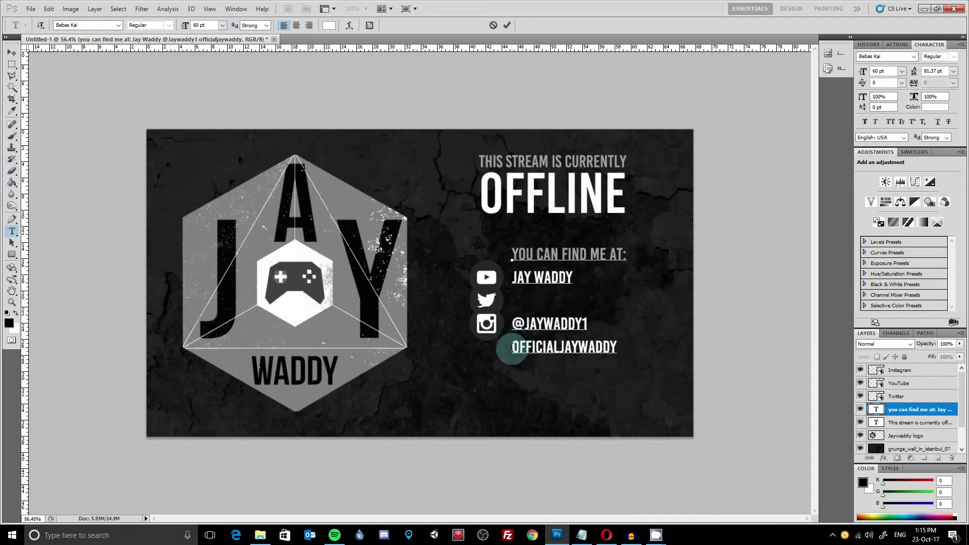
pyautogui.press('Return')
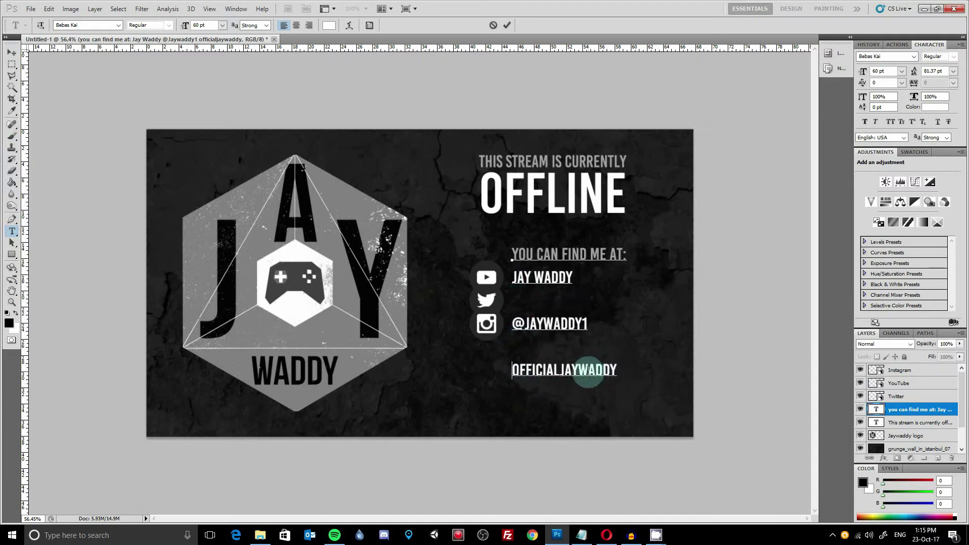
# Adjust the leading of the blank line between the YouTube and Twitter handles.
pyautogui.click(903, 396)
pyautogui.moveTo(616, 371); pyautogui.dragTo(512, 277)
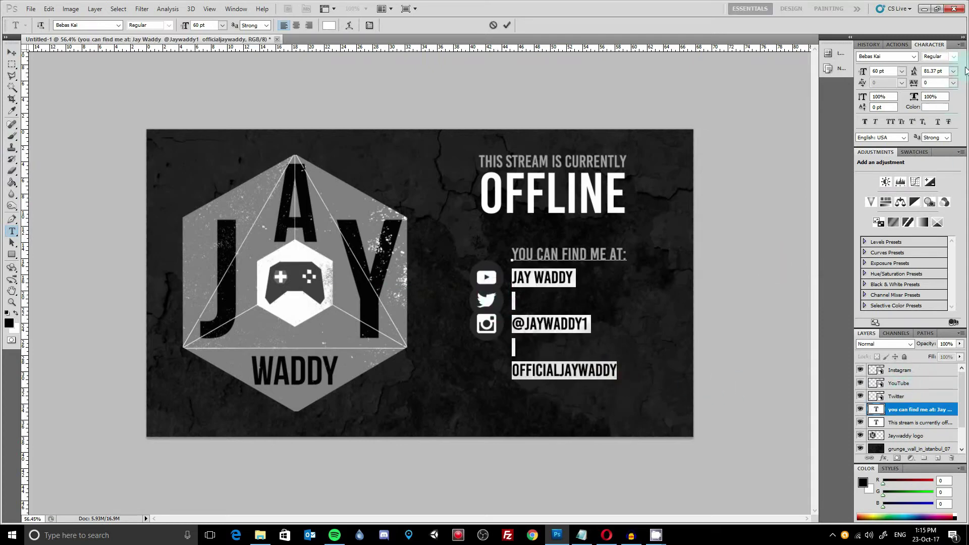
pyautogui.click(544, 305)
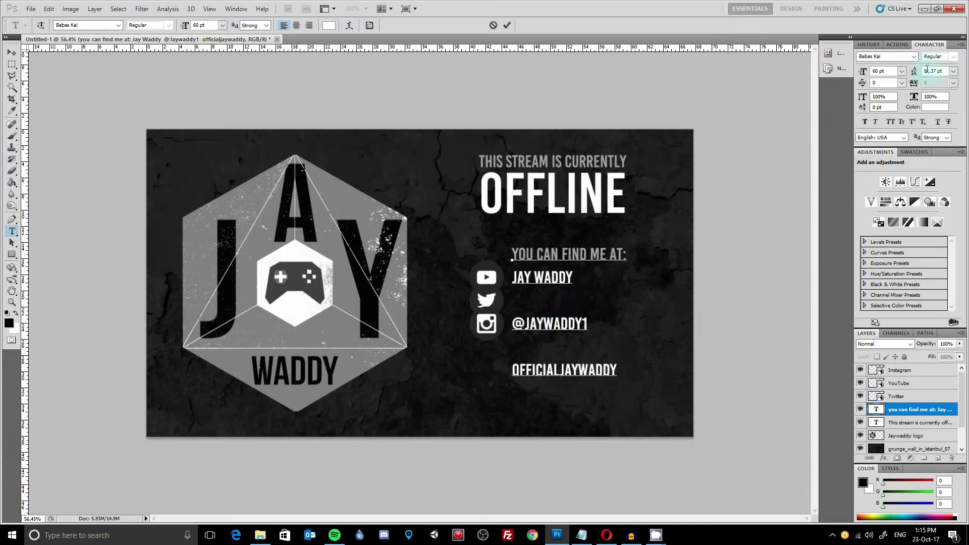